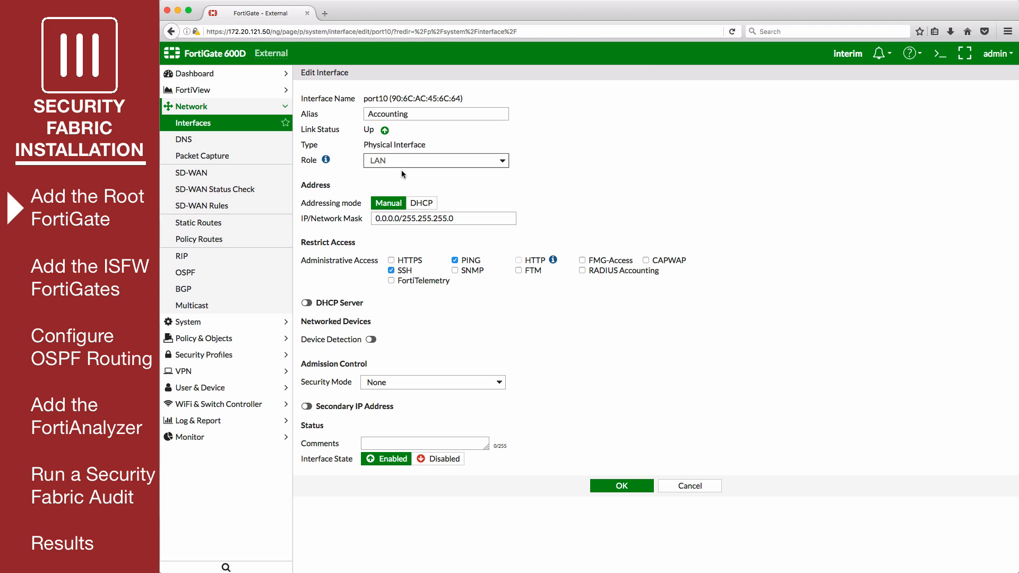
- Give port10 the address 192.168.10.2 with FortiTelemetry access and save it
double_click(402, 218)
type("192.168")
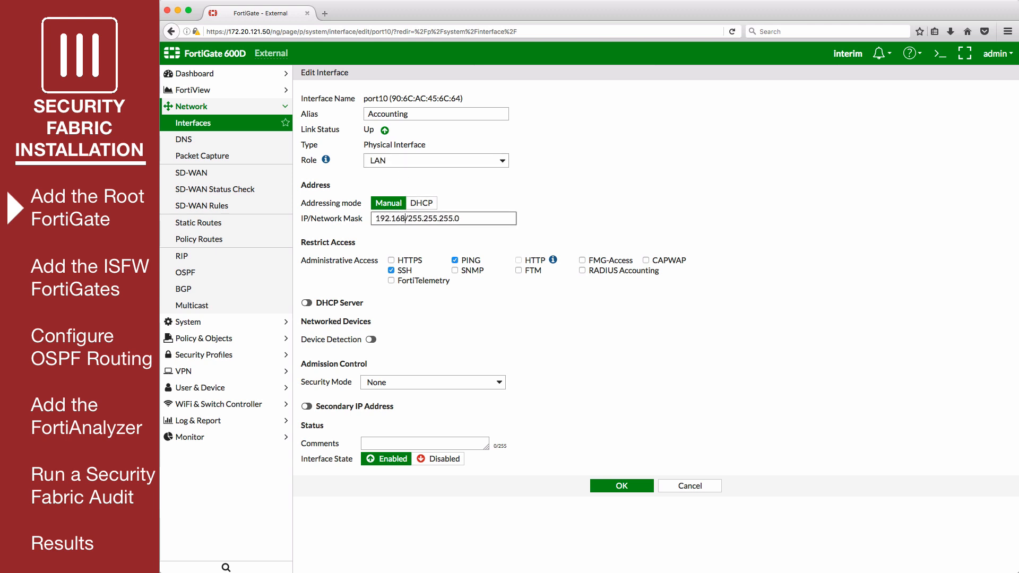
type(".10.2")
left_click(407, 283)
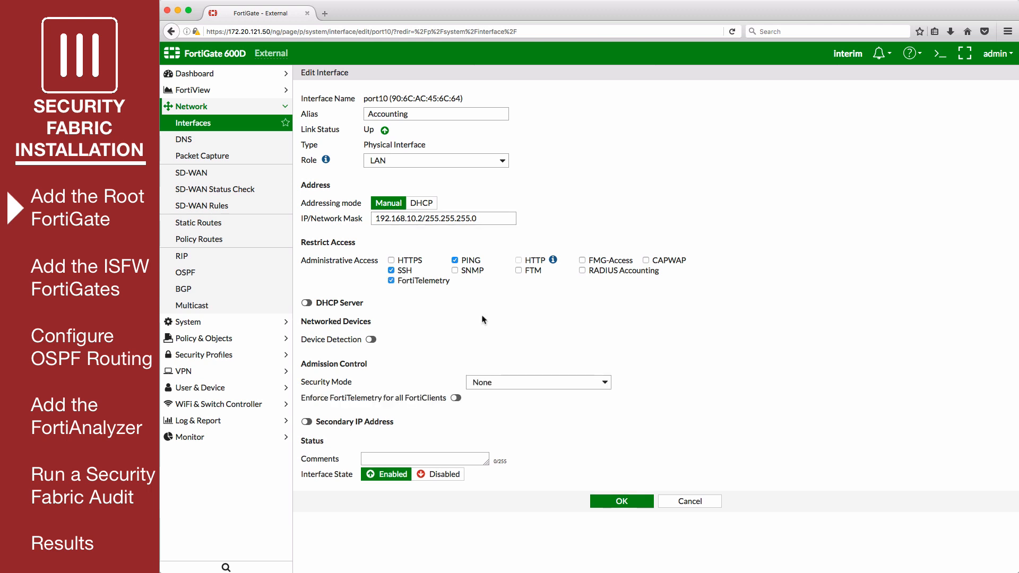
left_click(595, 501)
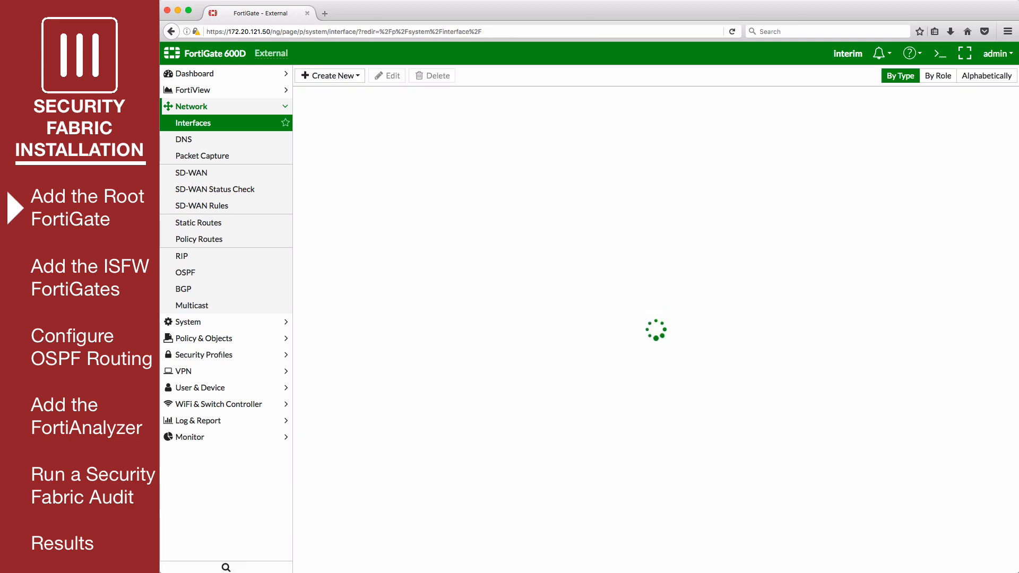
- Open port11's settings and begin replacing its address with 192.168.200.2
left_click(416, 373)
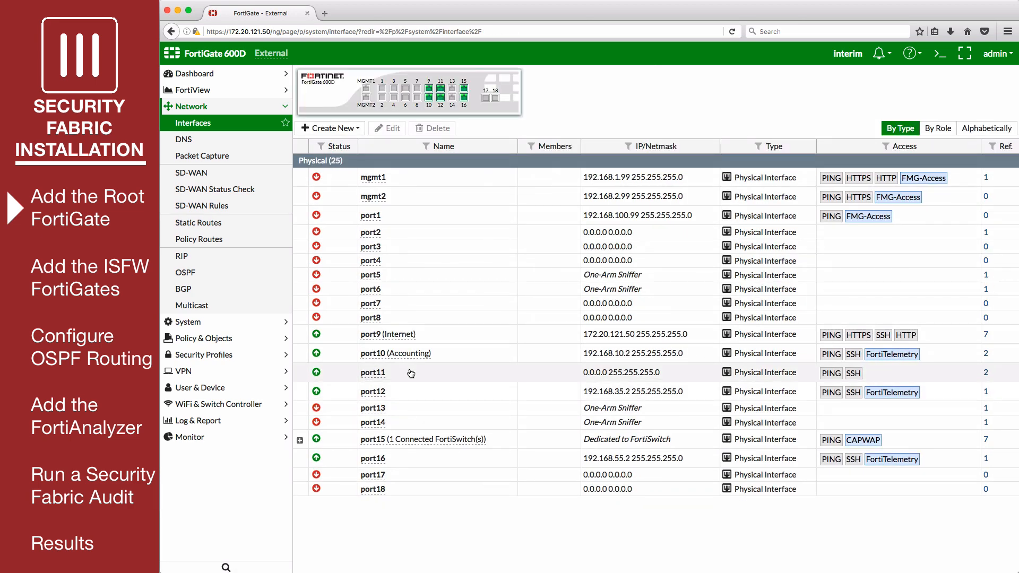
left_click(389, 130)
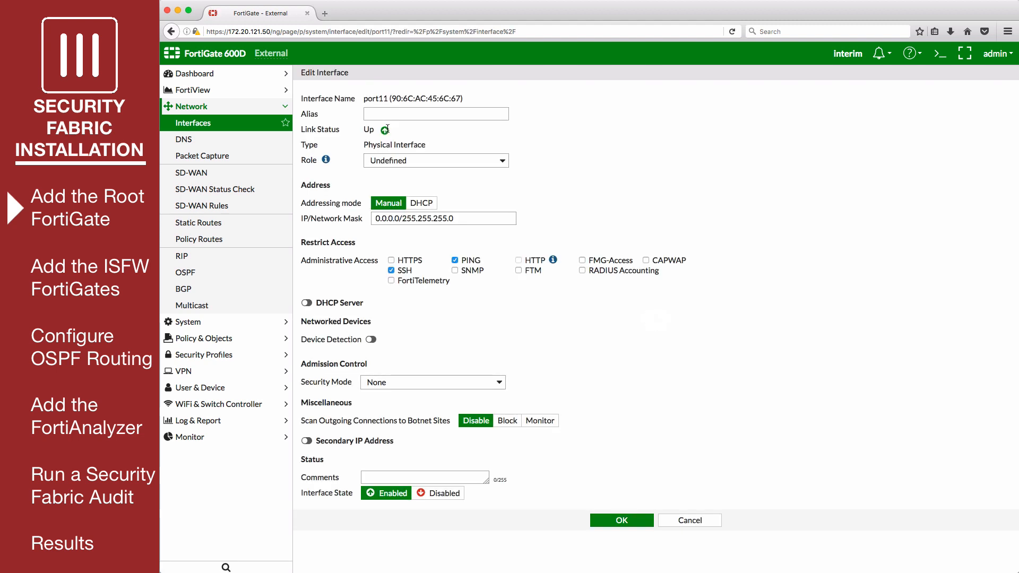
left_click(399, 218)
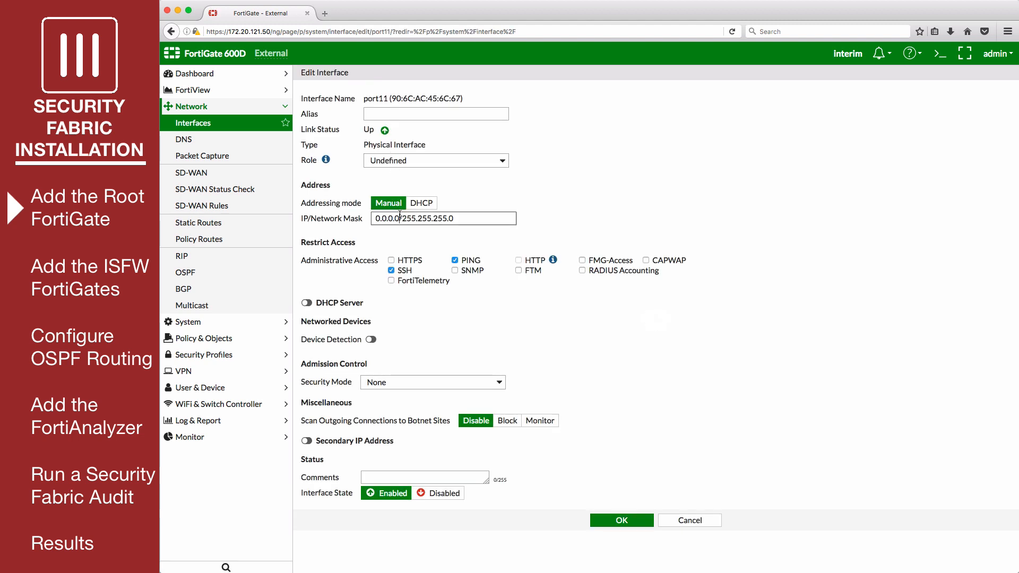
double_click(399, 217)
type("192.168")
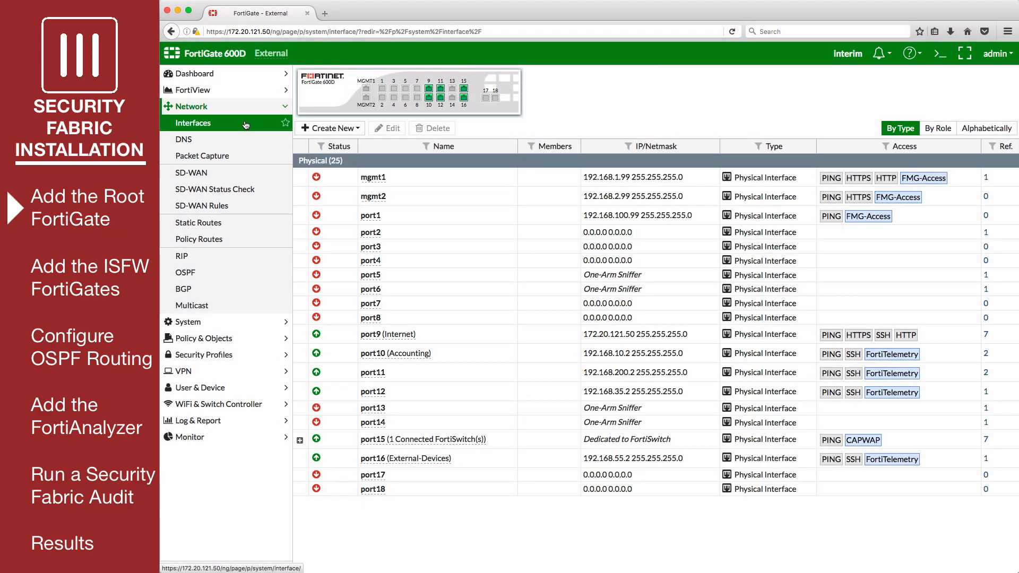
- From the IPv4 policy list, start a new policy named Accounting-Internet
left_click(235, 339)
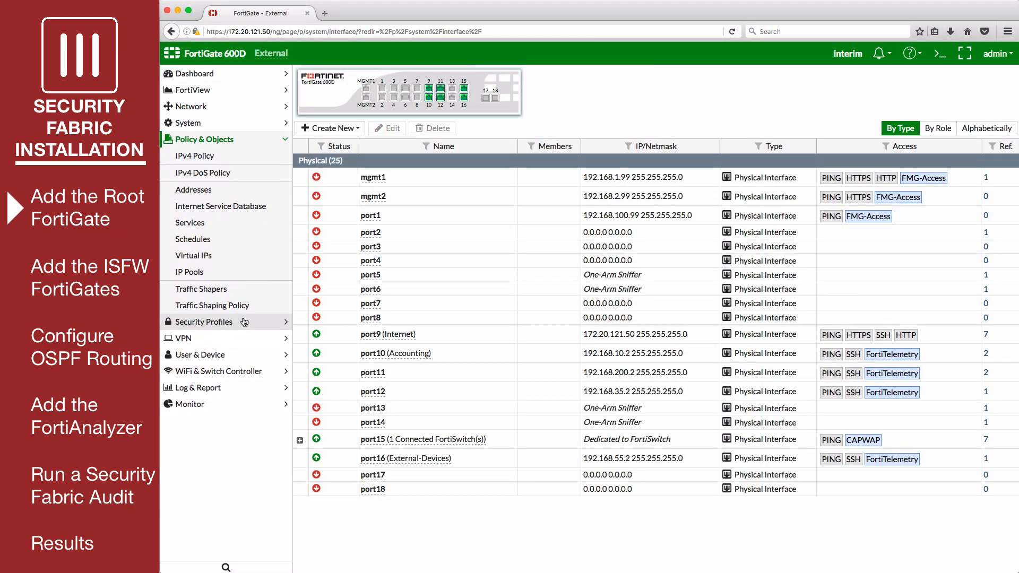
left_click(226, 158)
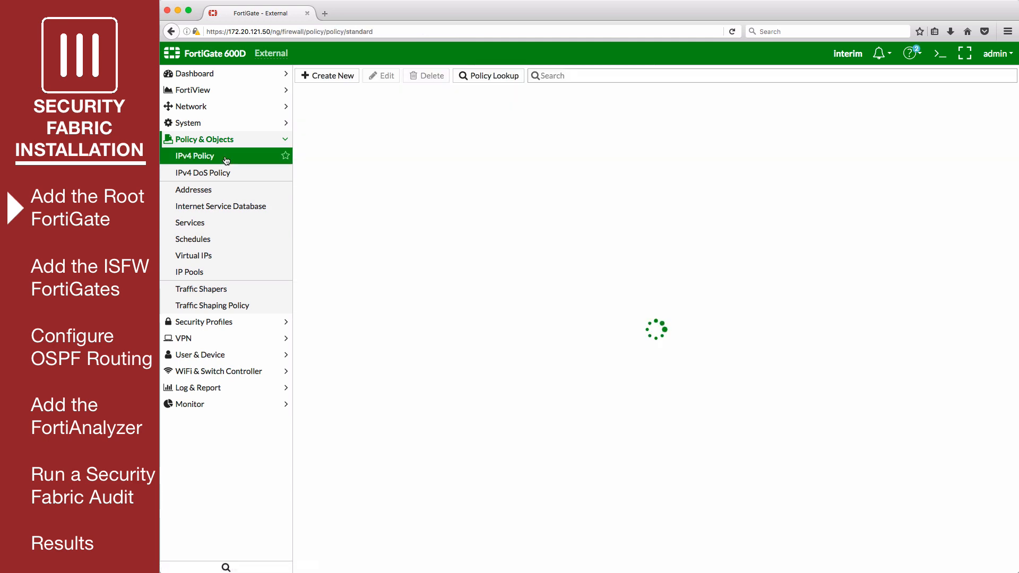
left_click(322, 74)
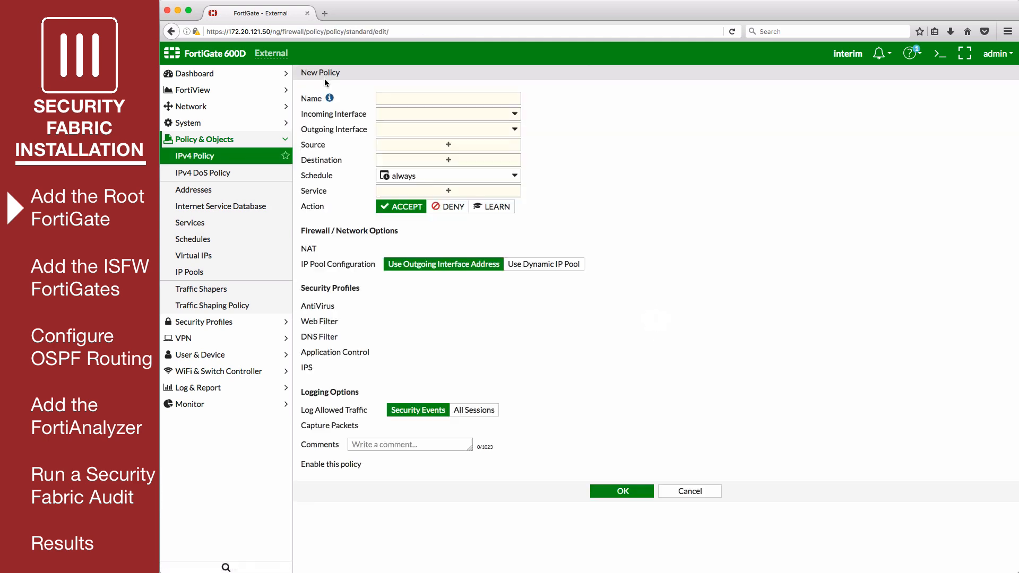
type("Ac")
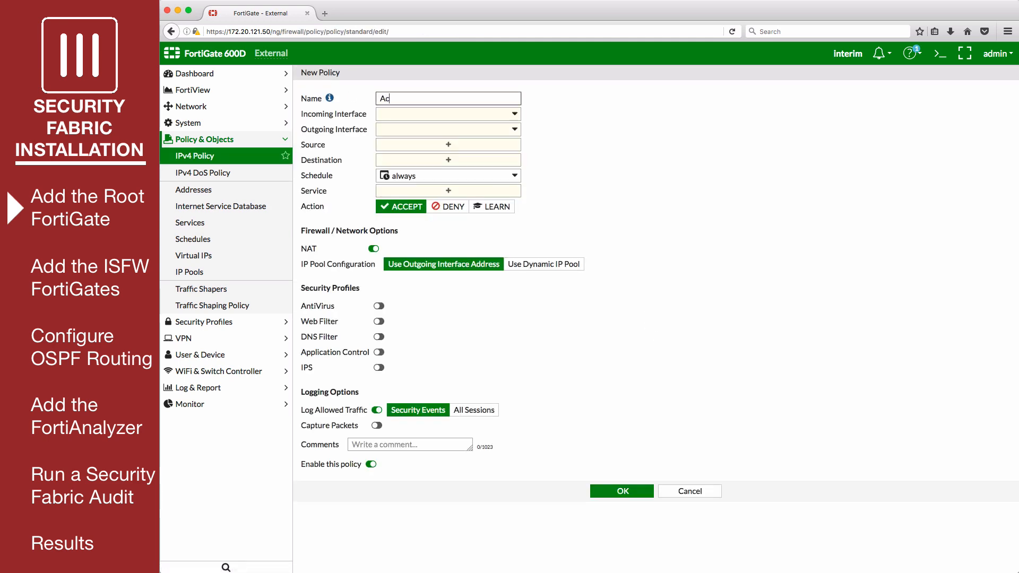
type("counting-Inte")
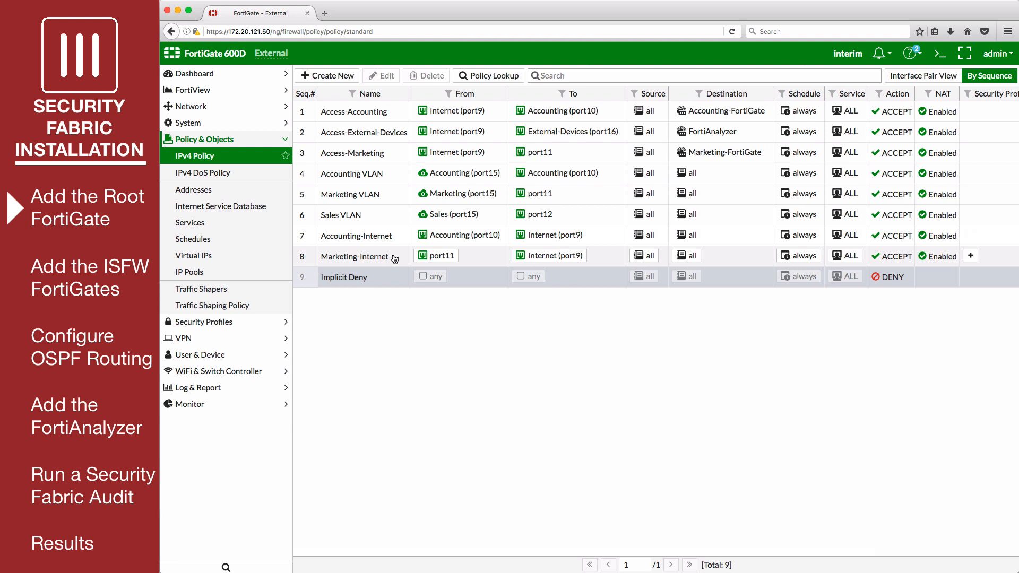
left_click(198, 124)
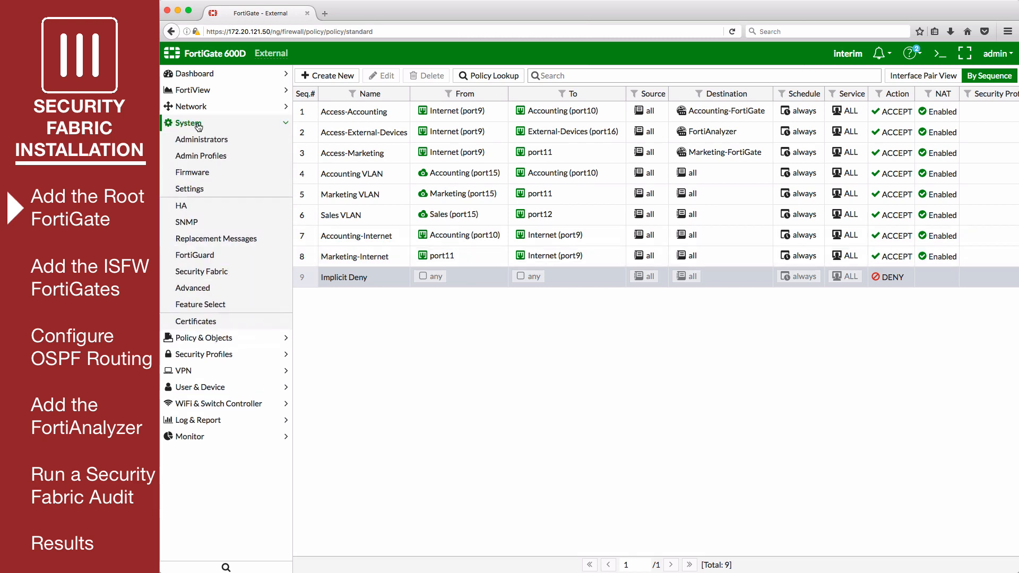
- Switch on Multiple Interface Policies in Feature Visibility, apply, and reopen the IPv4 Policy list
left_click(240, 307)
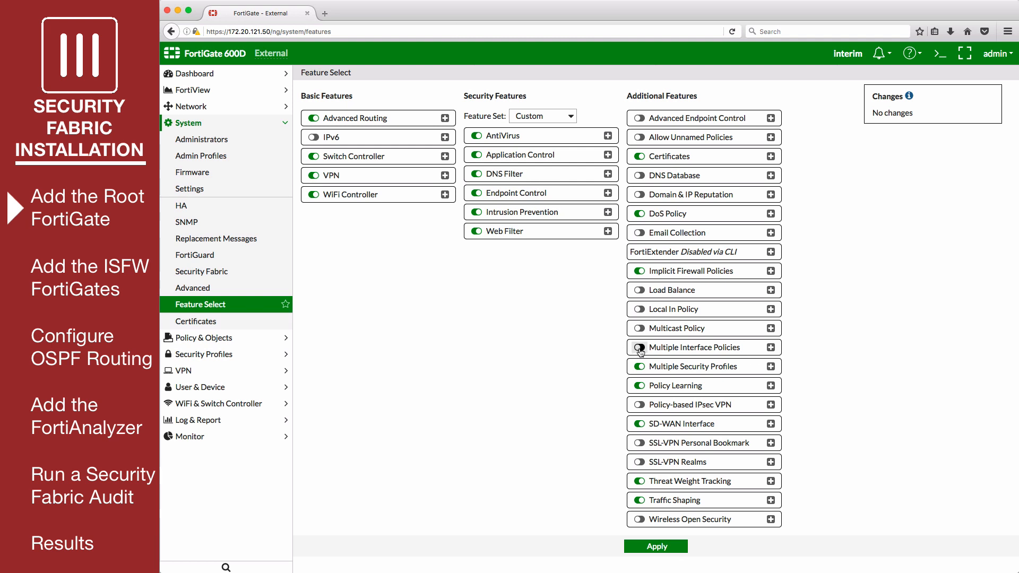
left_click(639, 348)
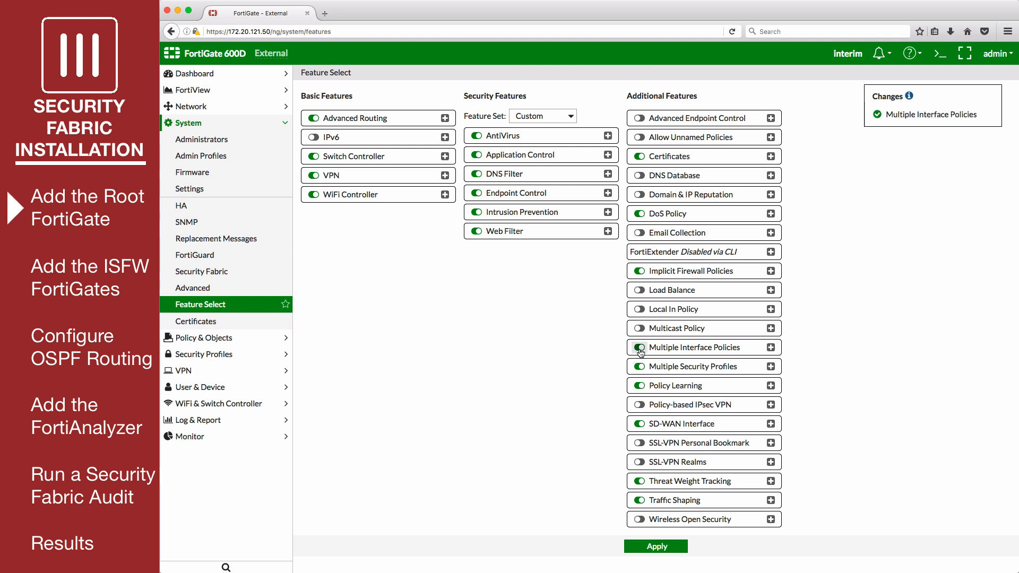
left_click(648, 547)
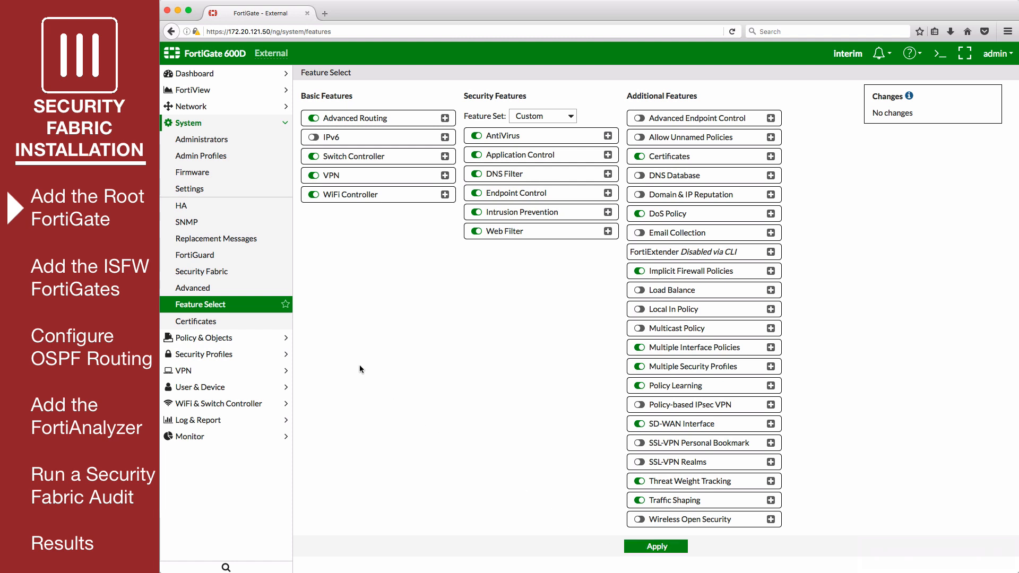
left_click(227, 338)
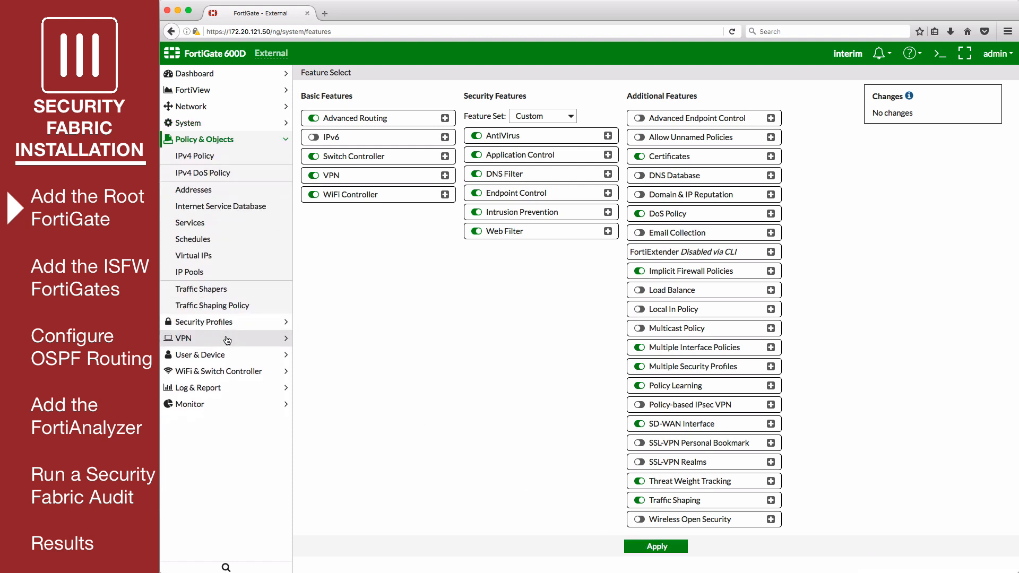
left_click(214, 156)
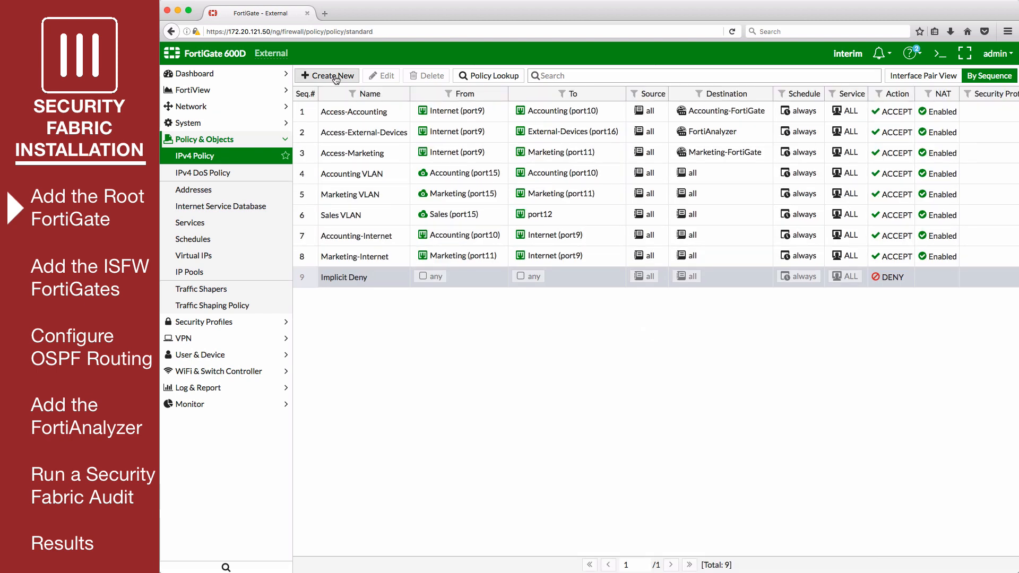
- Create the Access-FortiAnalyzer policy from port10 and port11 to port16 with NAT disabled
left_click(333, 76)
type("Access-FortiAnalyzer")
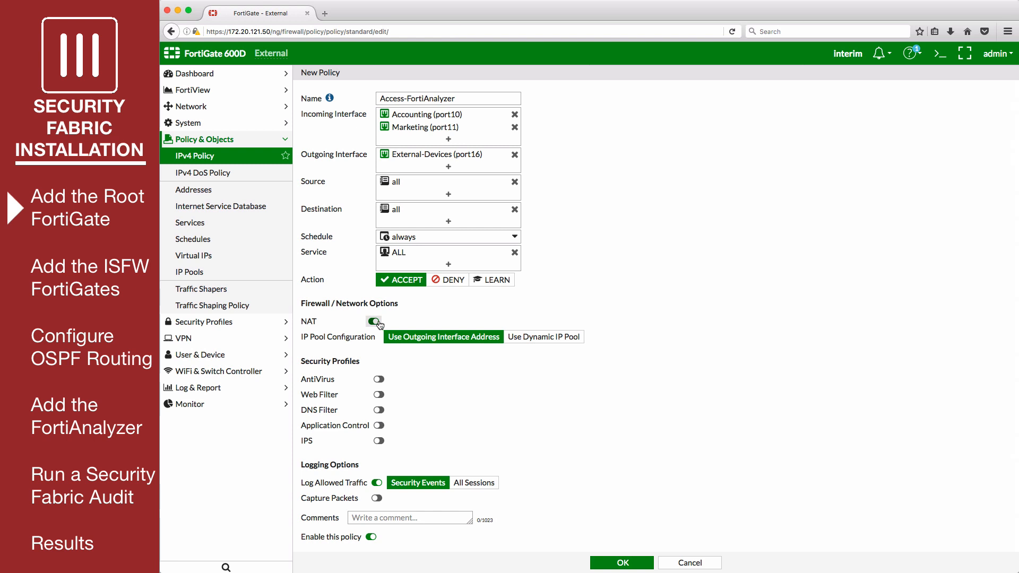
left_click(374, 321)
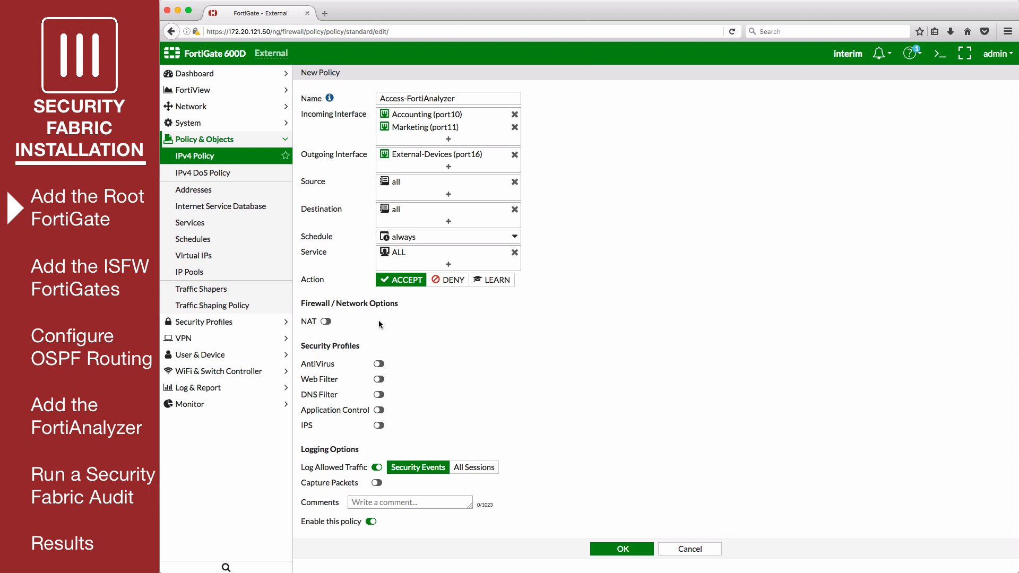
left_click(611, 548)
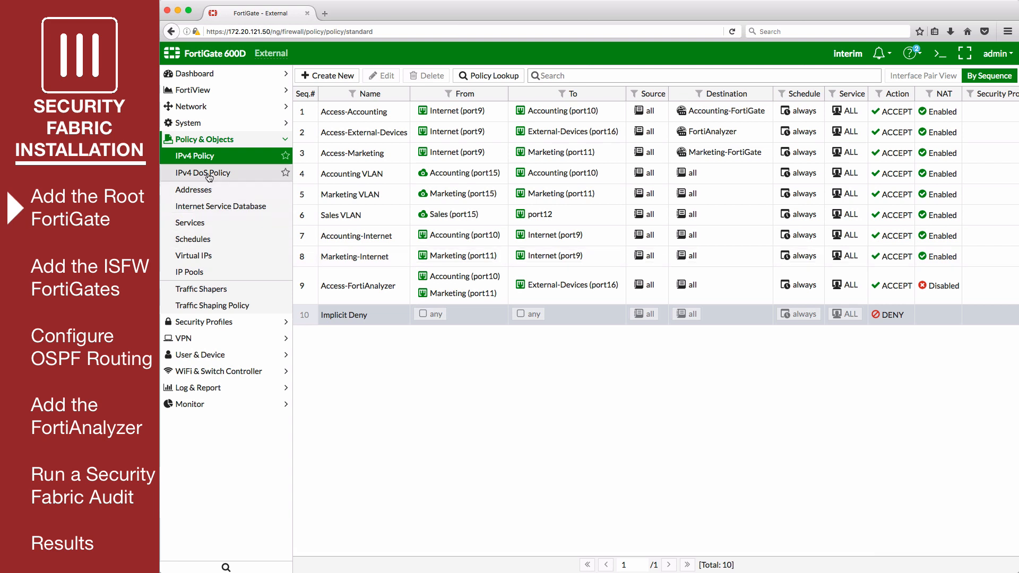
left_click(202, 126)
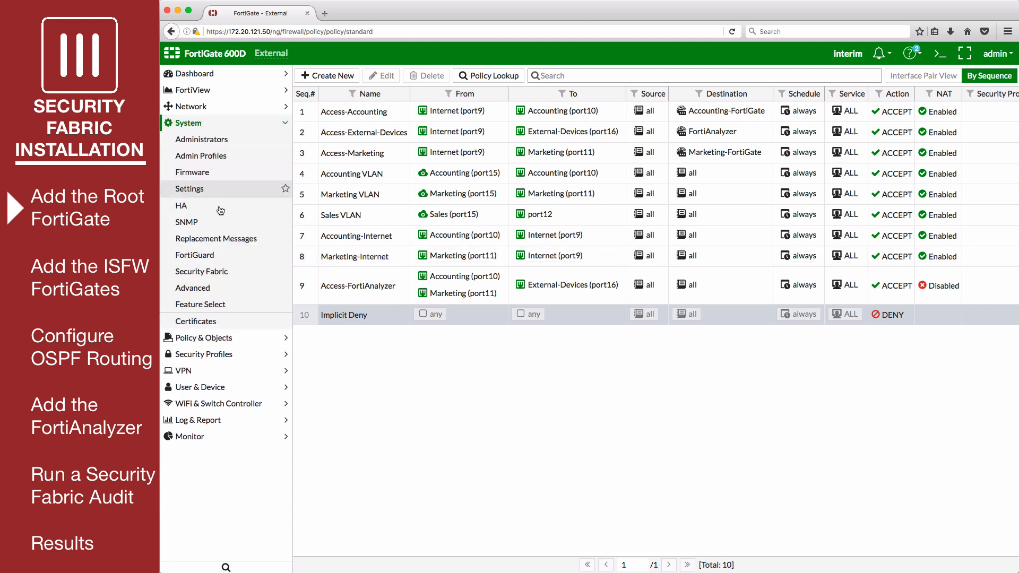
- Enable Security Fabric with group name Office-Security-Fabric and enter the group password
left_click(238, 277)
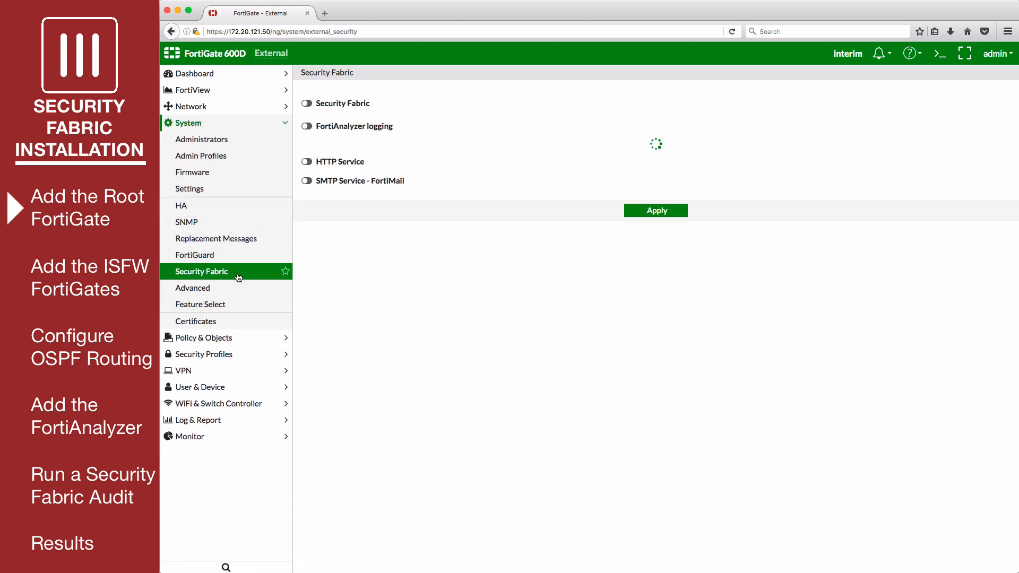
left_click(307, 103)
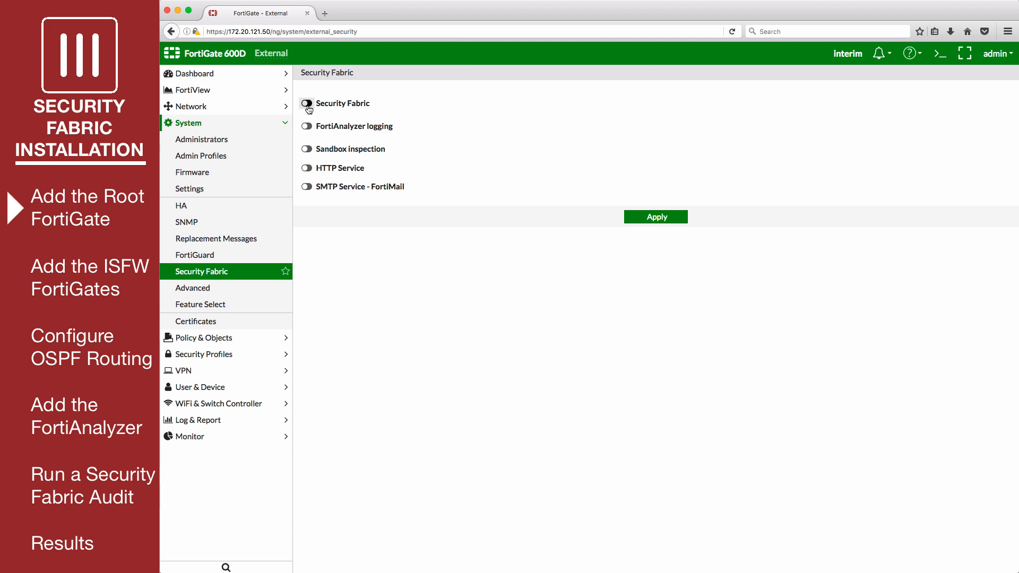
left_click(456, 119)
type("Offic")
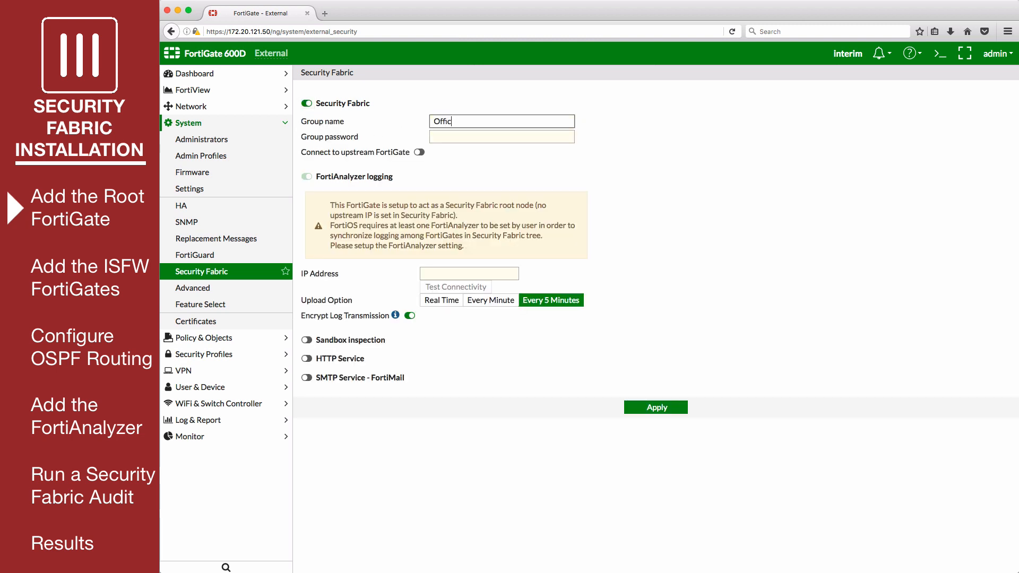
type("e-Security-Fabric")
key("Tab")
type("fortinet")
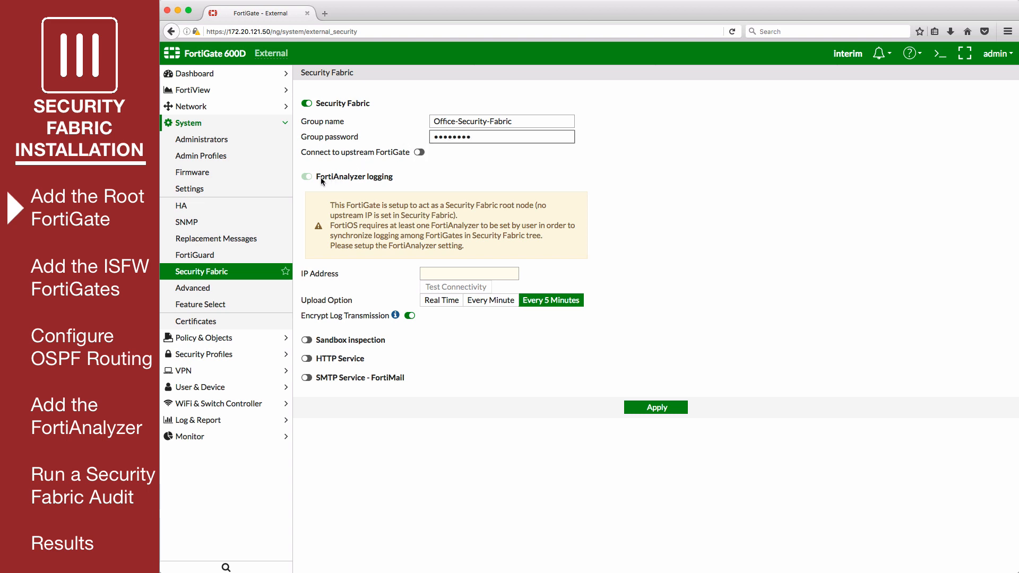
- Log to FortiAnalyzer 192.168.55.10, test connectivity, and apply the settings
left_click(442, 272)
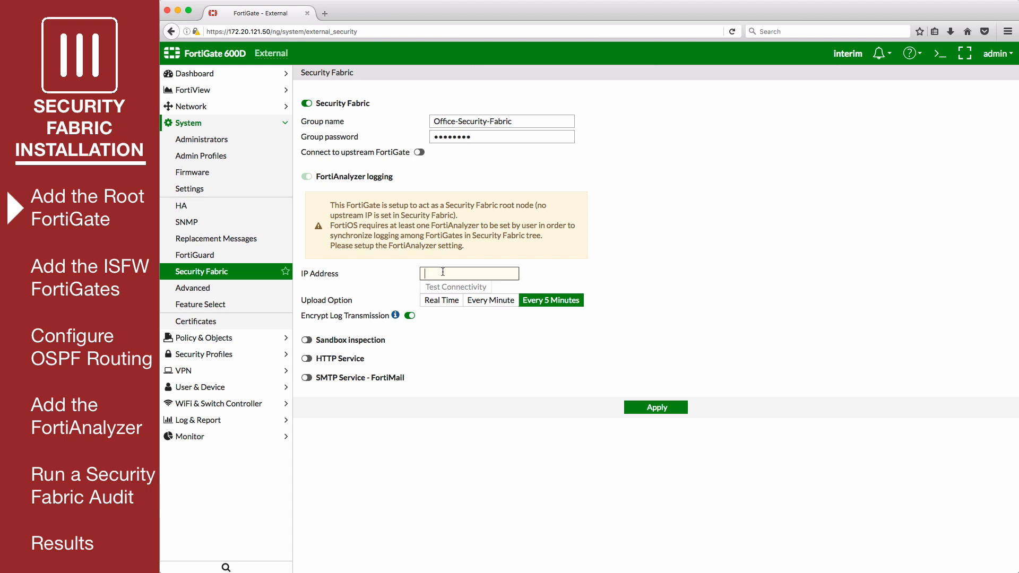
type("192.168.")
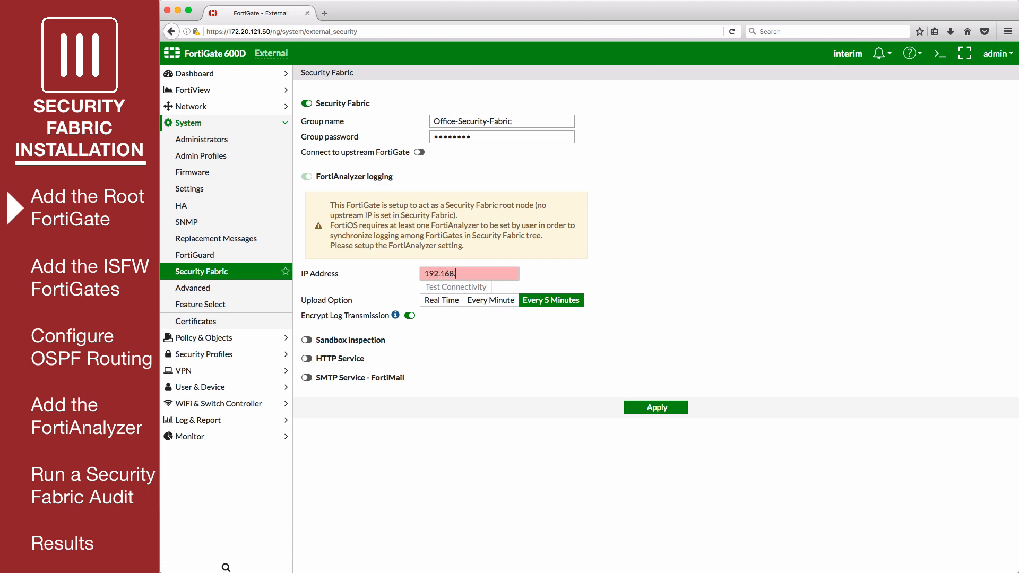
type("55.10")
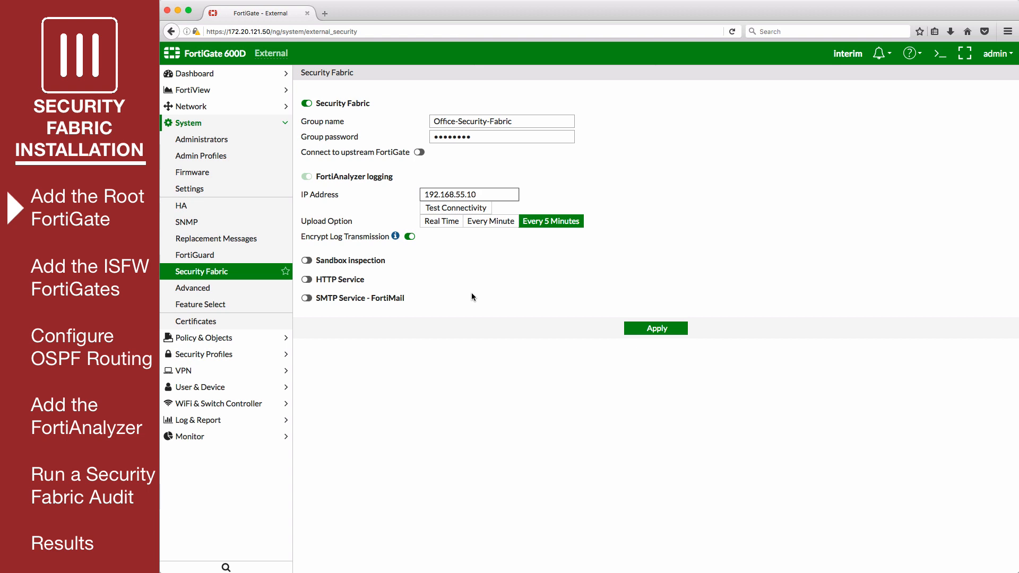
left_click(465, 211)
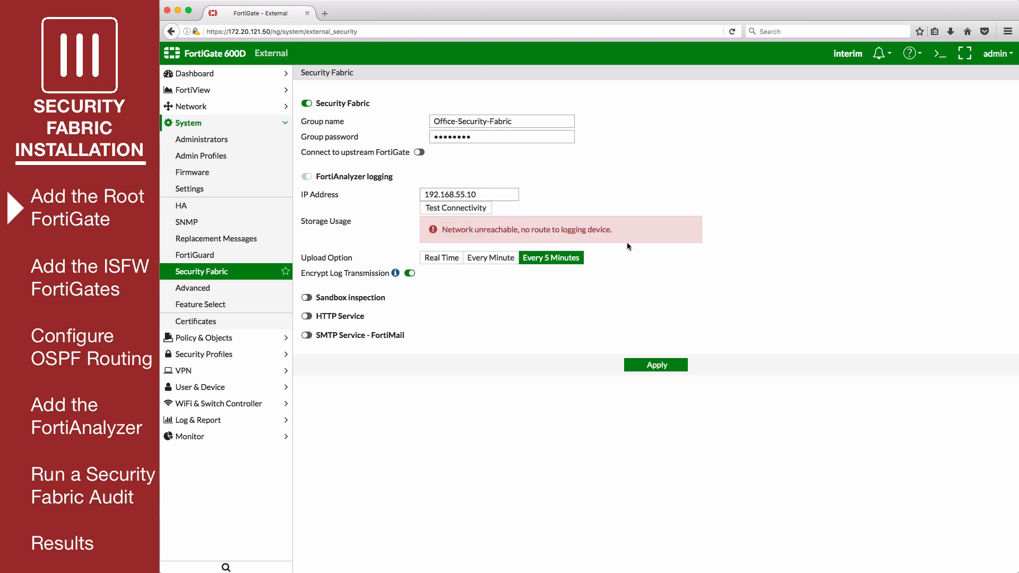
left_click(642, 365)
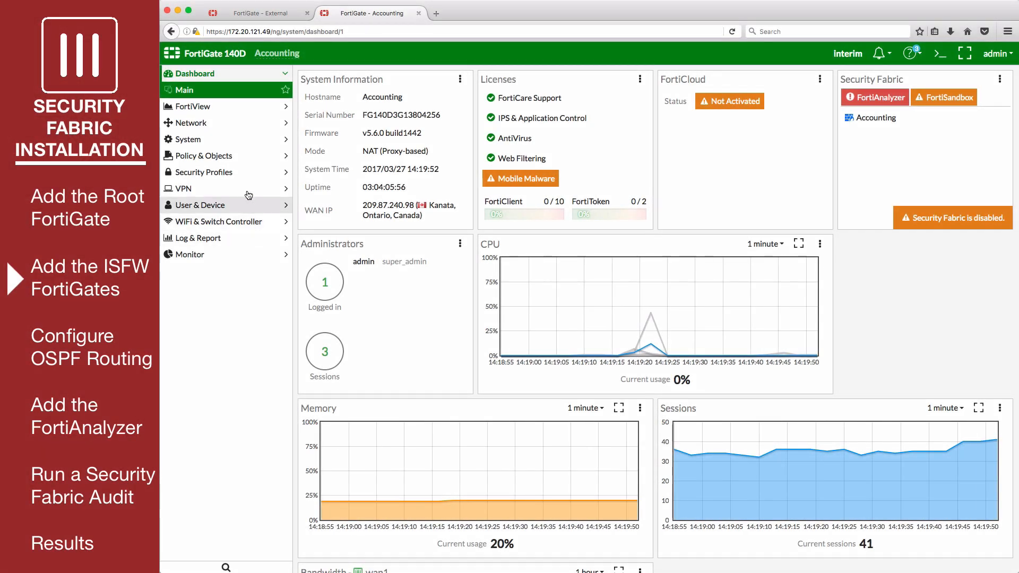
- Add FortiTelemetry administrative access to the wan1 interface and save it
left_click(222, 125)
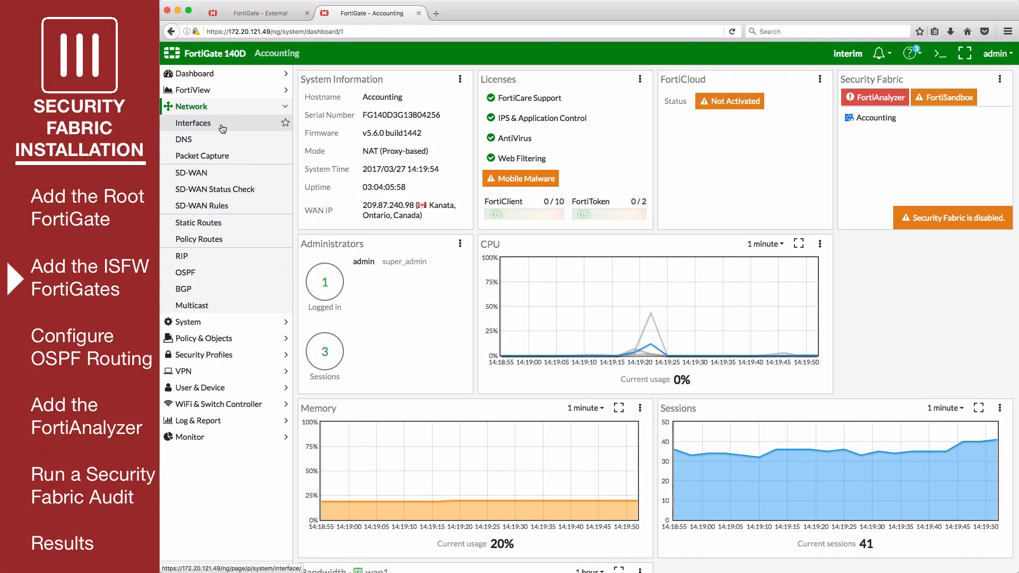
left_click(222, 125)
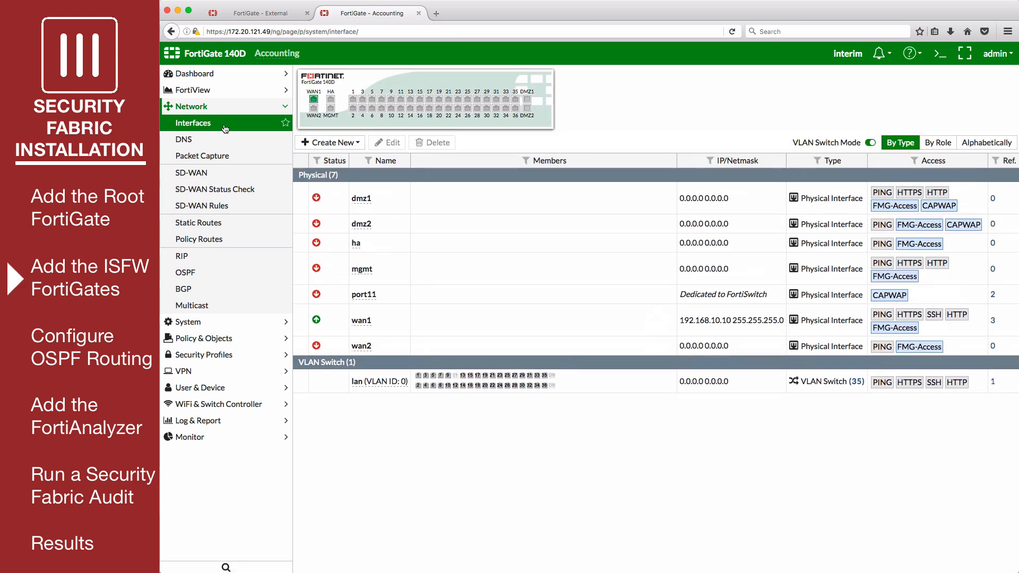
left_click(388, 322)
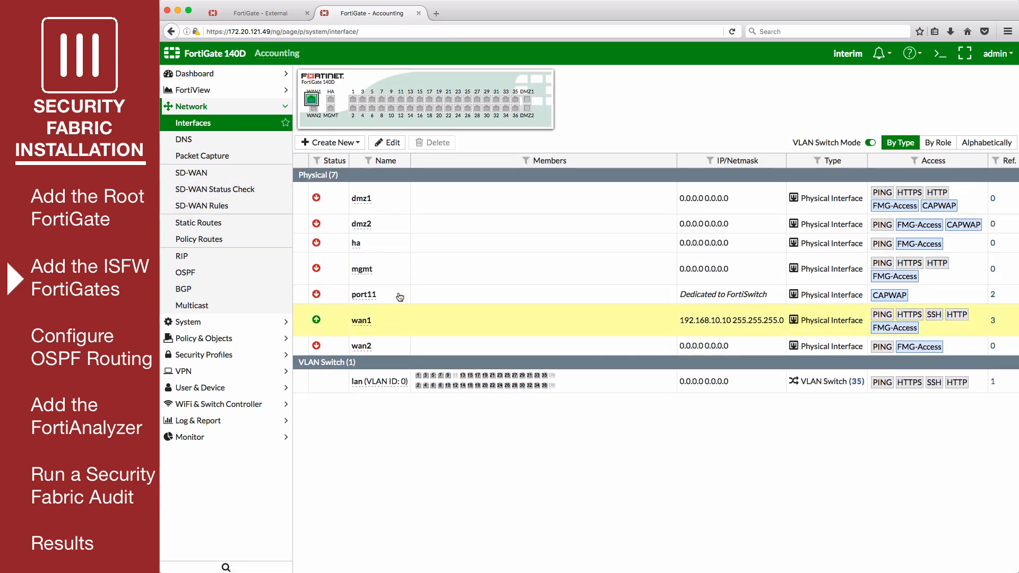
left_click(387, 143)
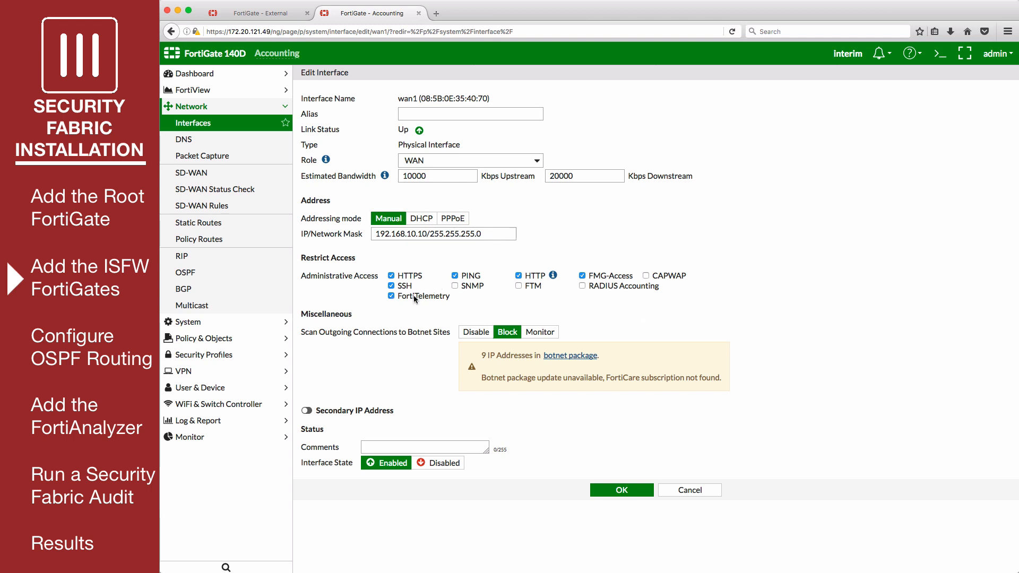
left_click(603, 494)
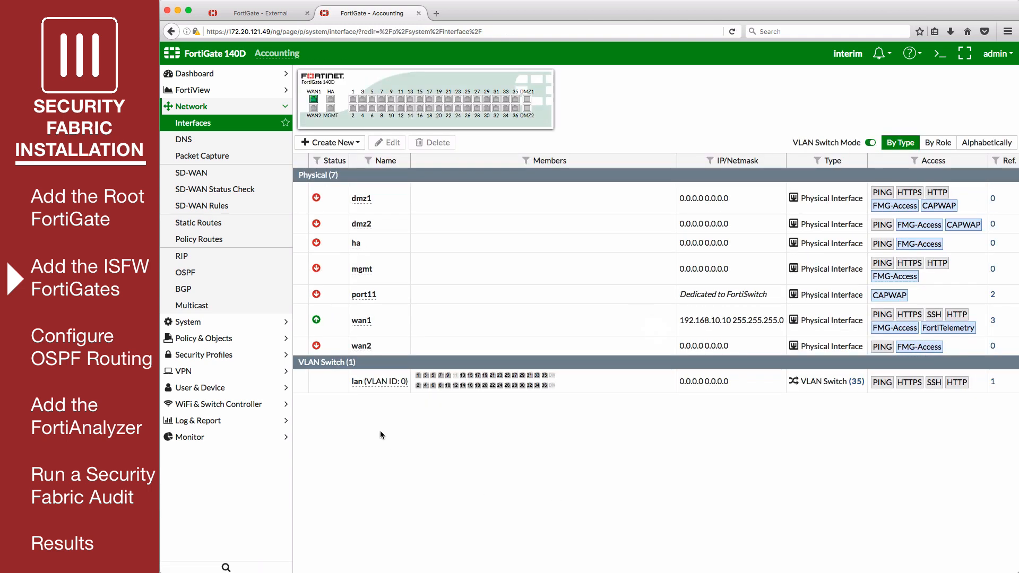
left_click(335, 382)
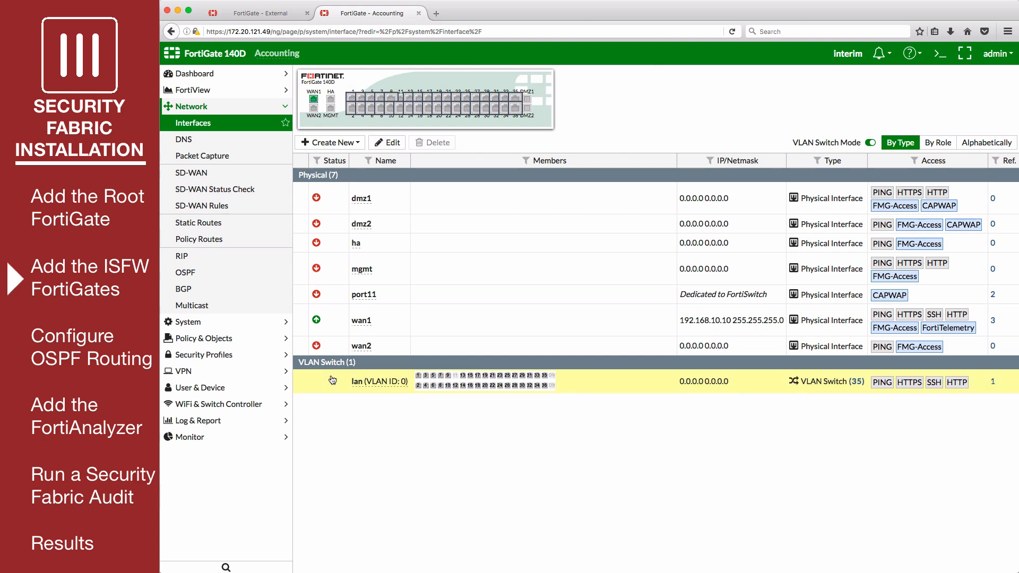
- Set lan to manual addressing at 10.10.10.1/255.255.255.0 with FortiTelemetry access
left_click(393, 142)
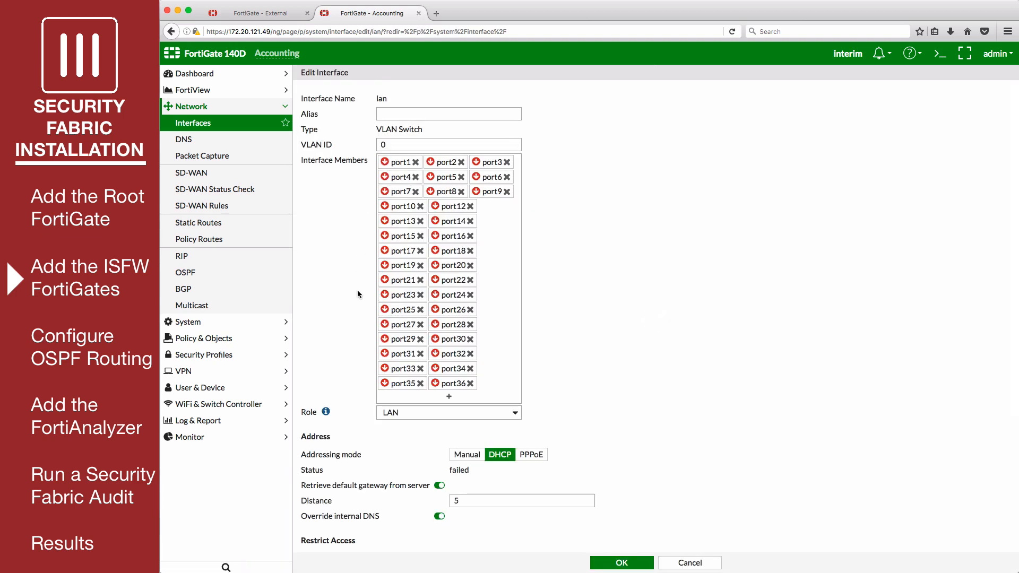
scroll(358, 293, "down", 5)
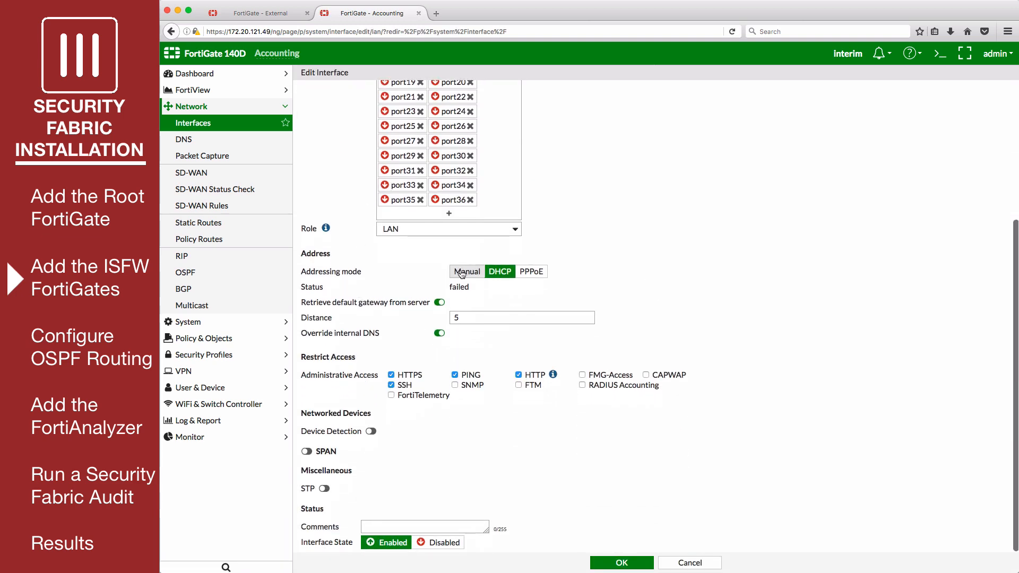
left_click(462, 272)
left_click(437, 286)
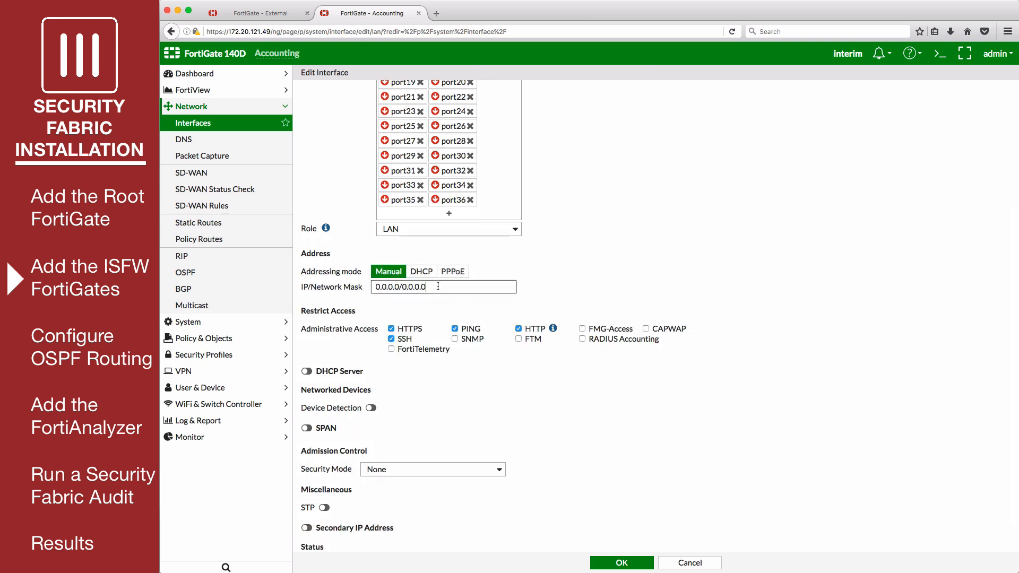
left_click_drag(438, 286, 357, 287)
type("10.10.10.1/255.255.255")
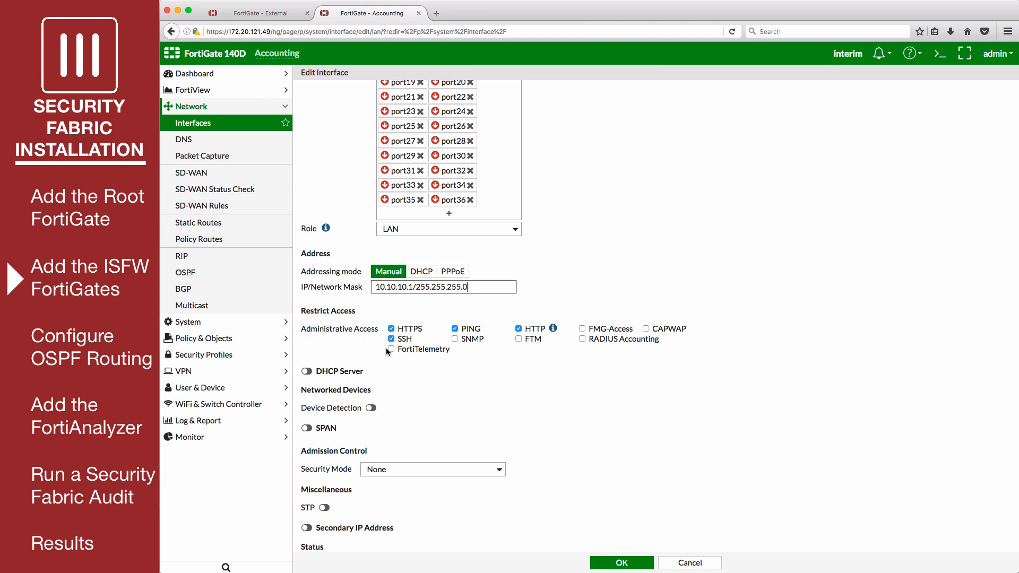
left_click(405, 350)
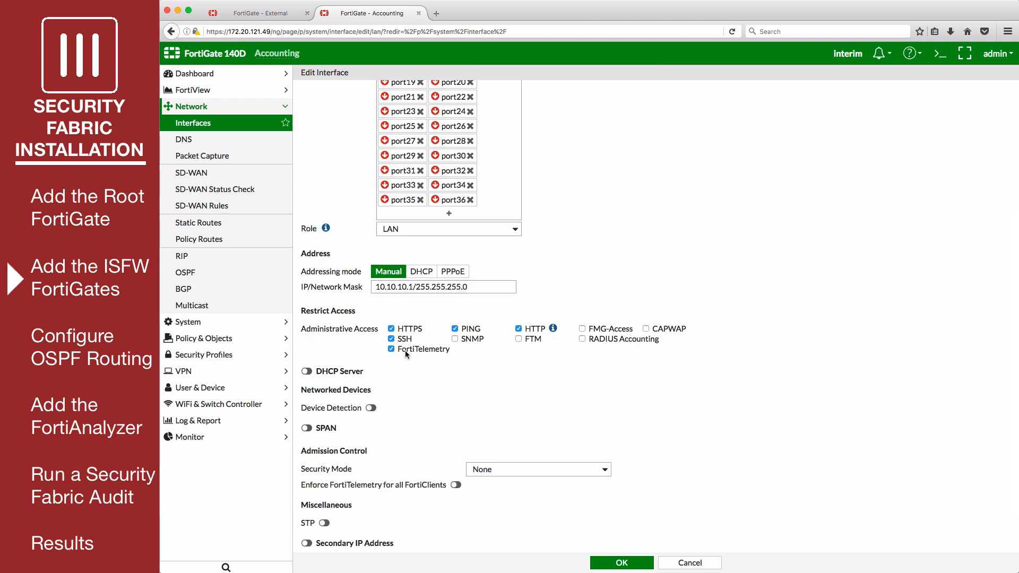
- Enable the DHCP server and device detection on lan, then save it
scroll(372, 368, "down", 2)
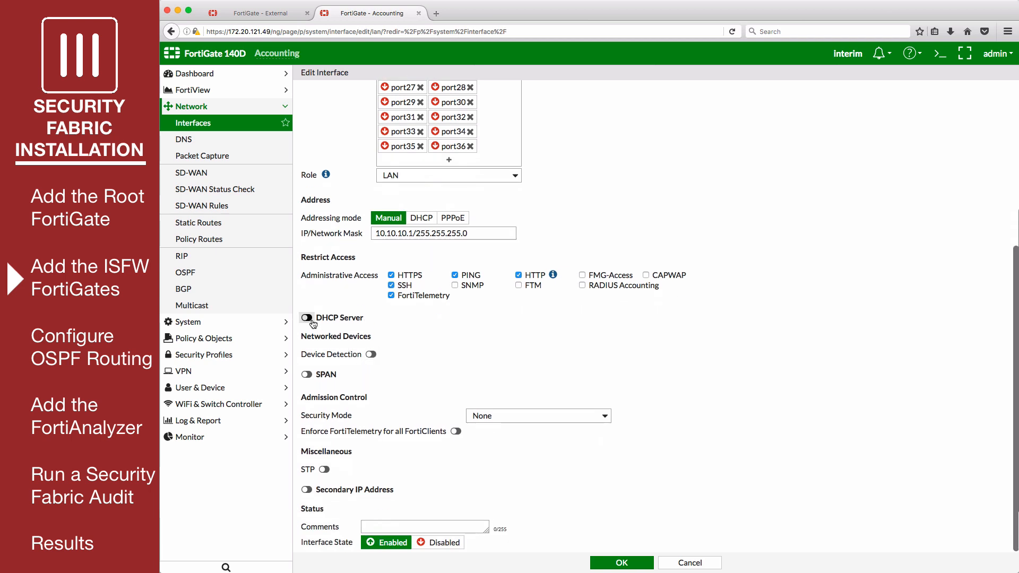
left_click(307, 318)
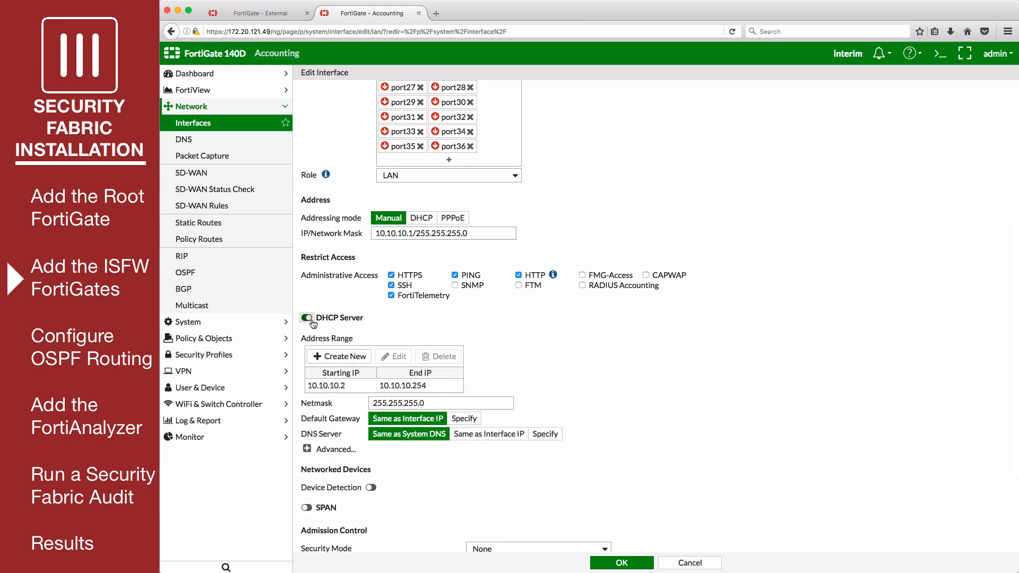
scroll(484, 384, "down", 5)
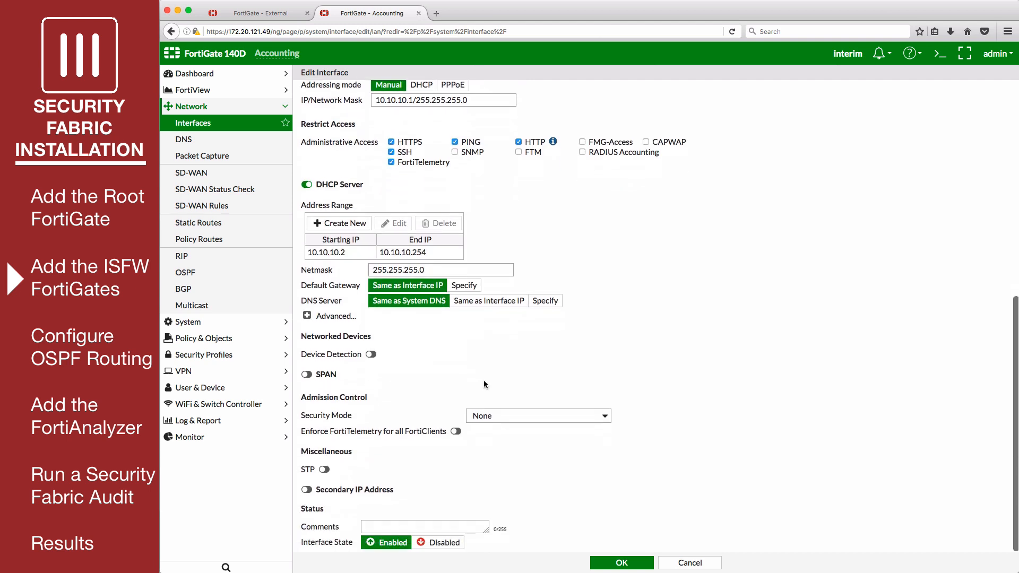
left_click(371, 354)
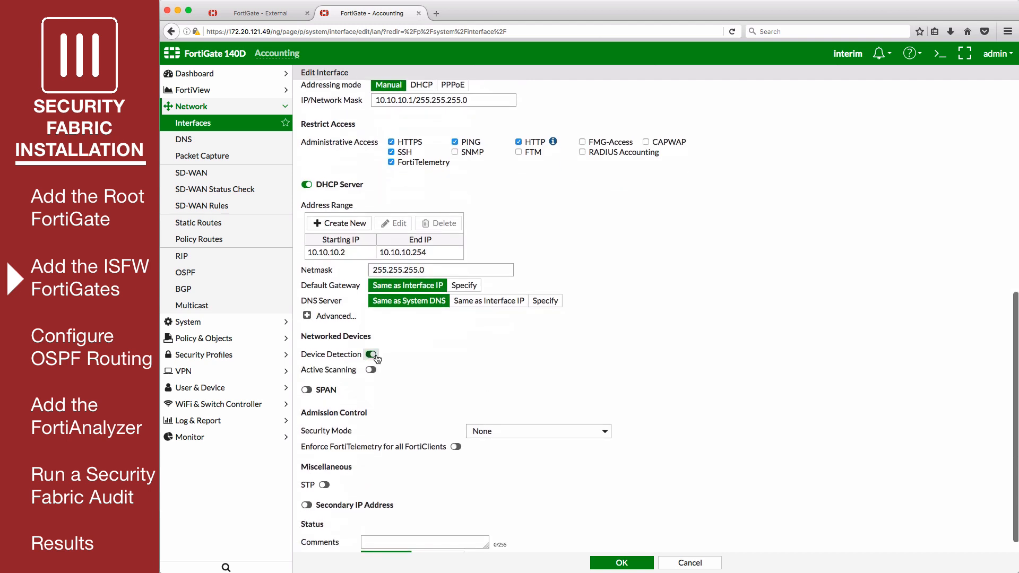
left_click(621, 563)
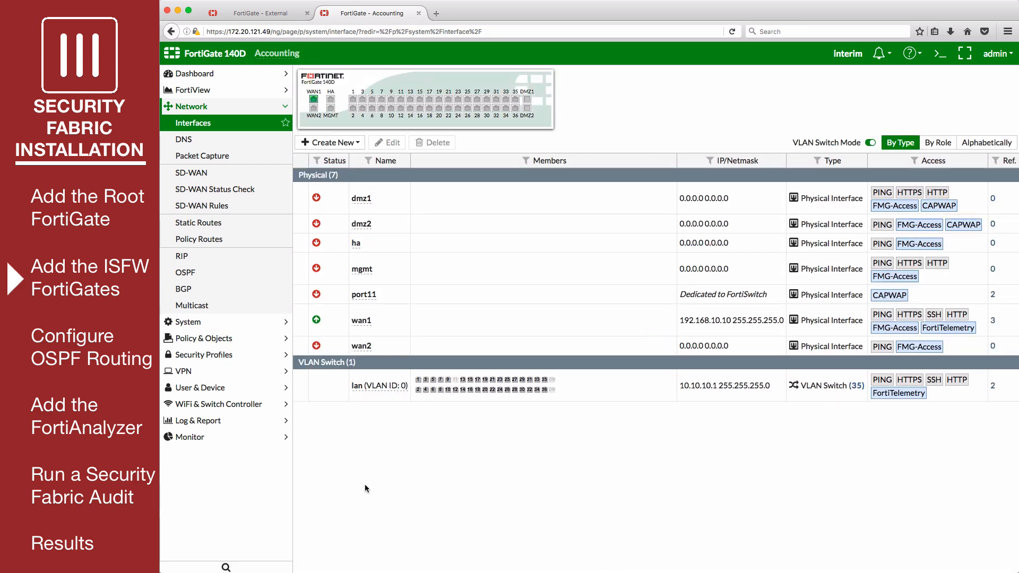
left_click(231, 342)
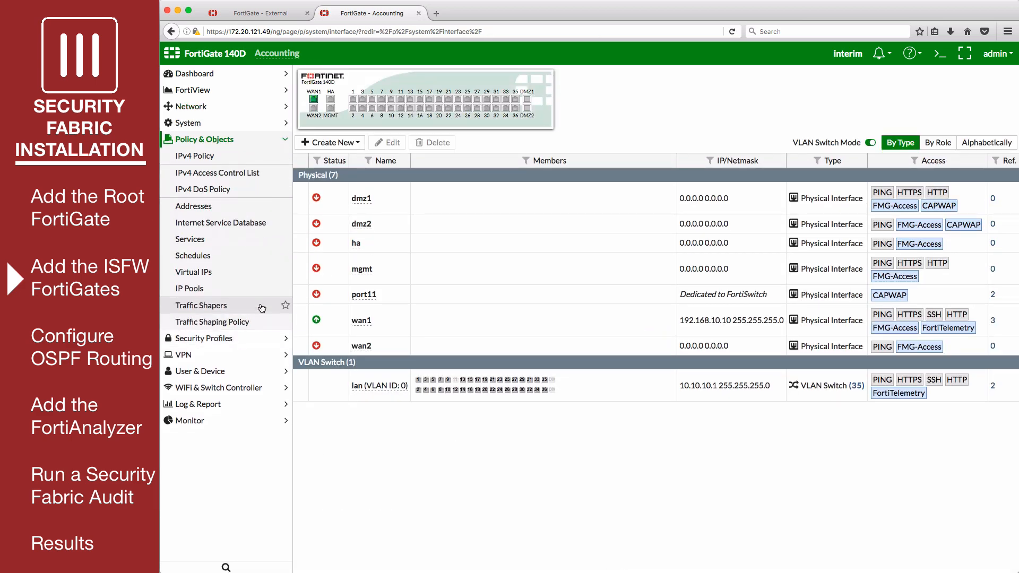
left_click(229, 158)
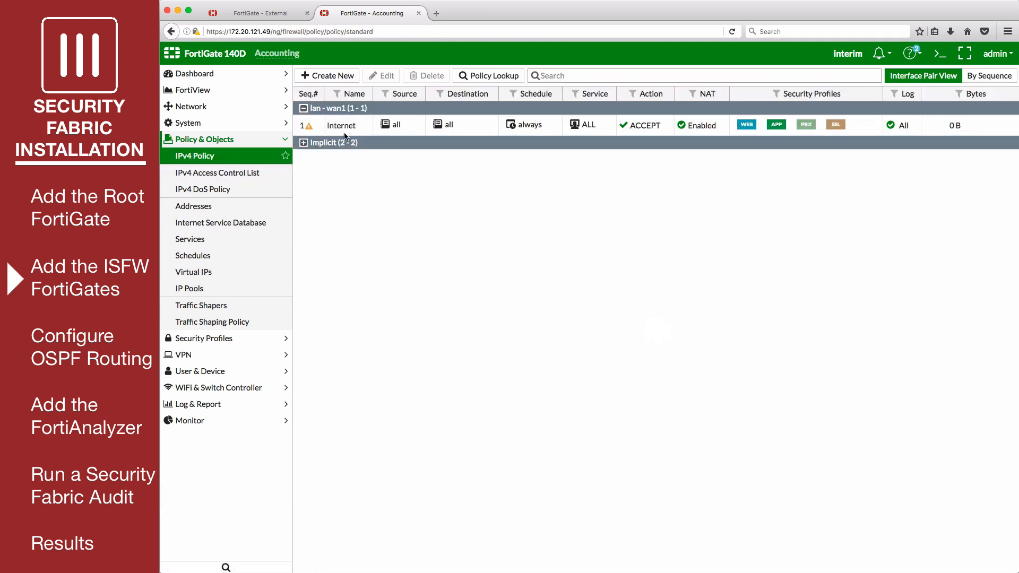
left_click(346, 130)
left_click(377, 75)
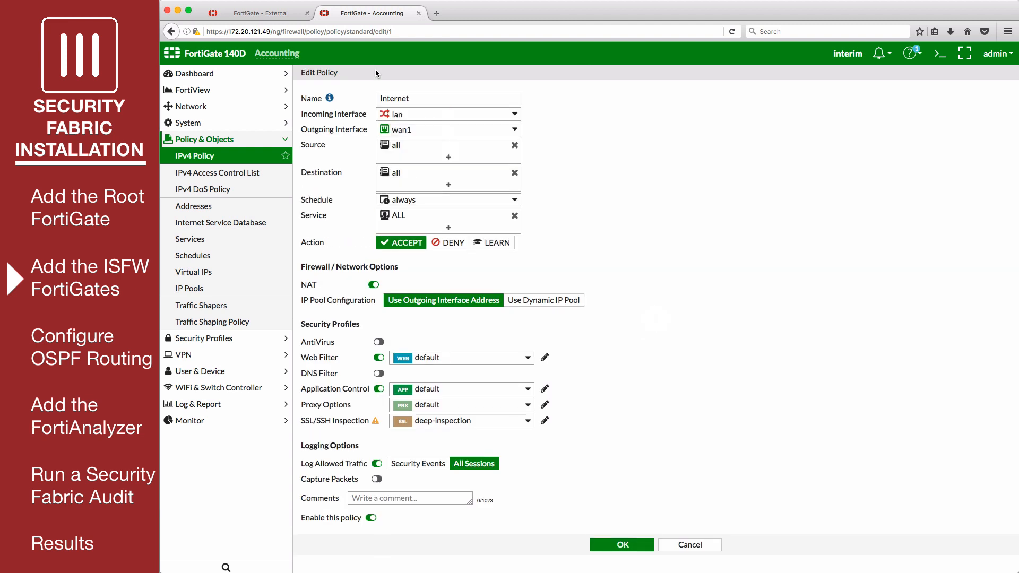
left_click(374, 285)
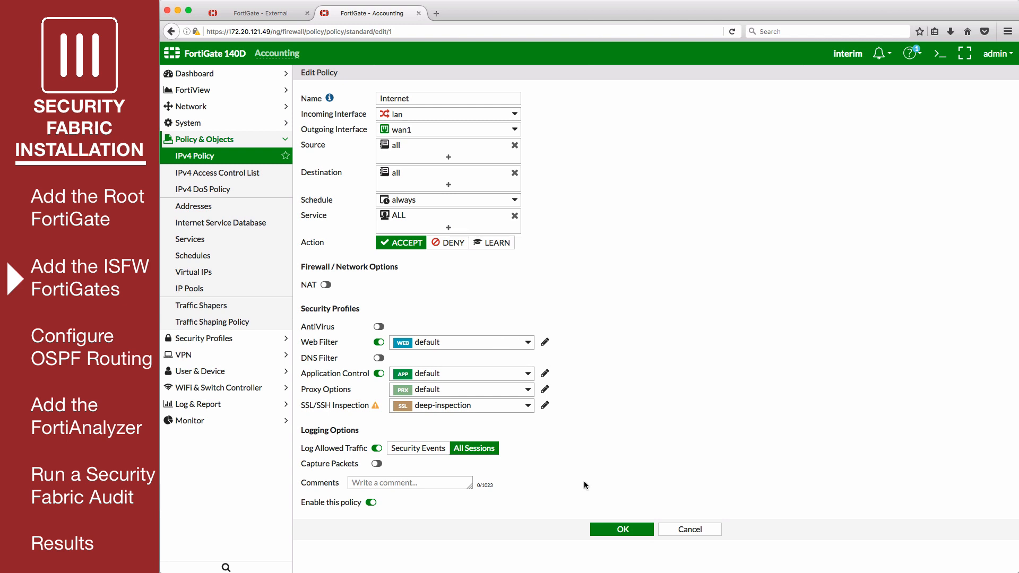
left_click(609, 530)
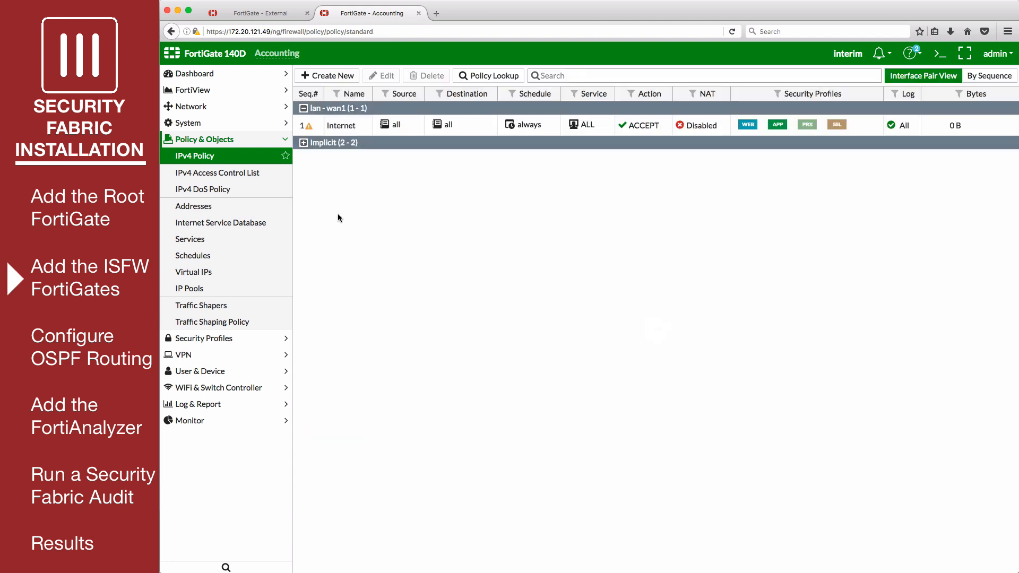
mouse_move(310, 128)
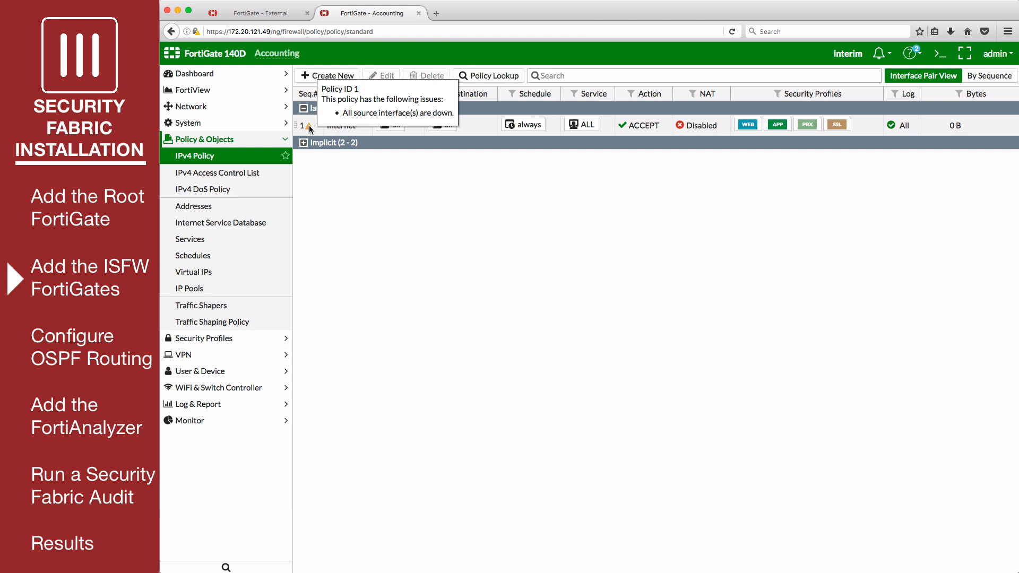
- Enable Security Fabric with group Office-Security-Fabric, its password, and upstream FortiGate 192.168.10.2, then apply
left_click(190, 124)
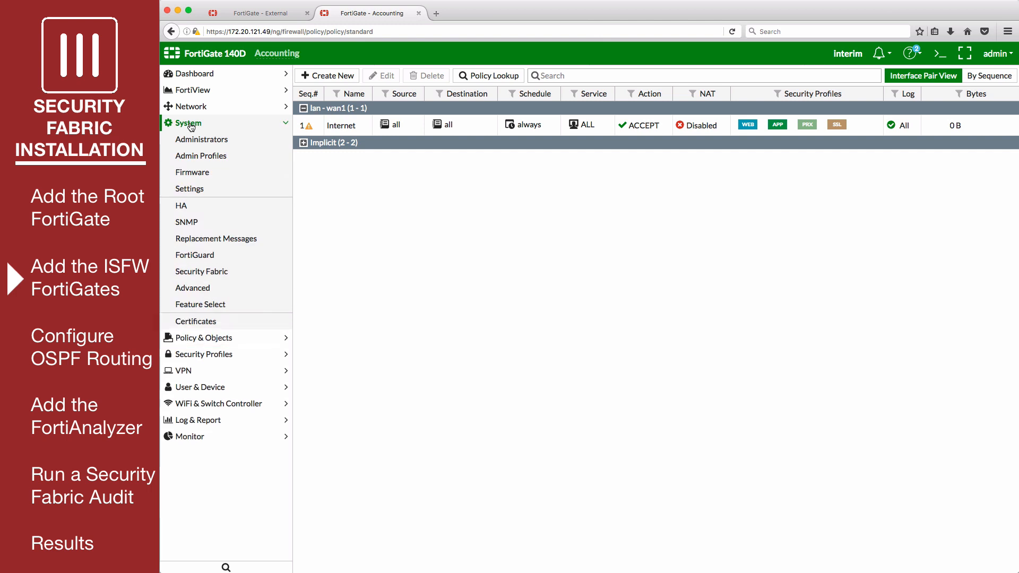
left_click(224, 272)
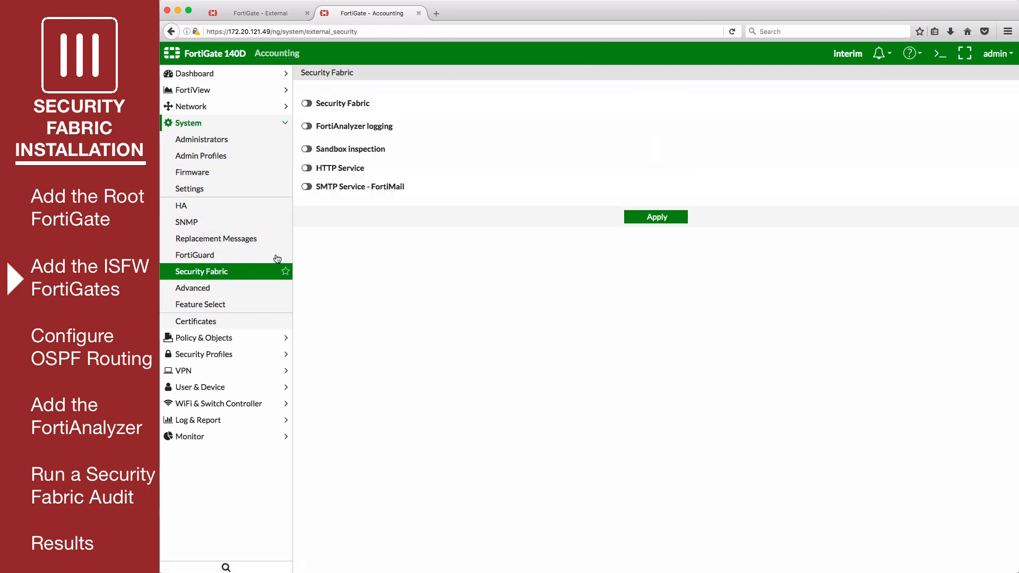
left_click(308, 105)
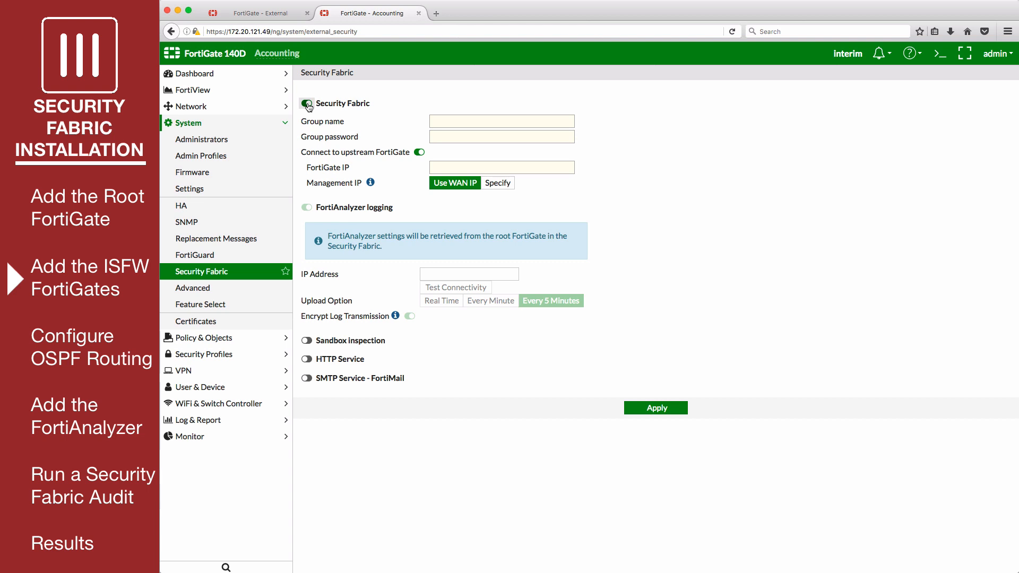
left_click(443, 120)
type("Office-Security-Fabric")
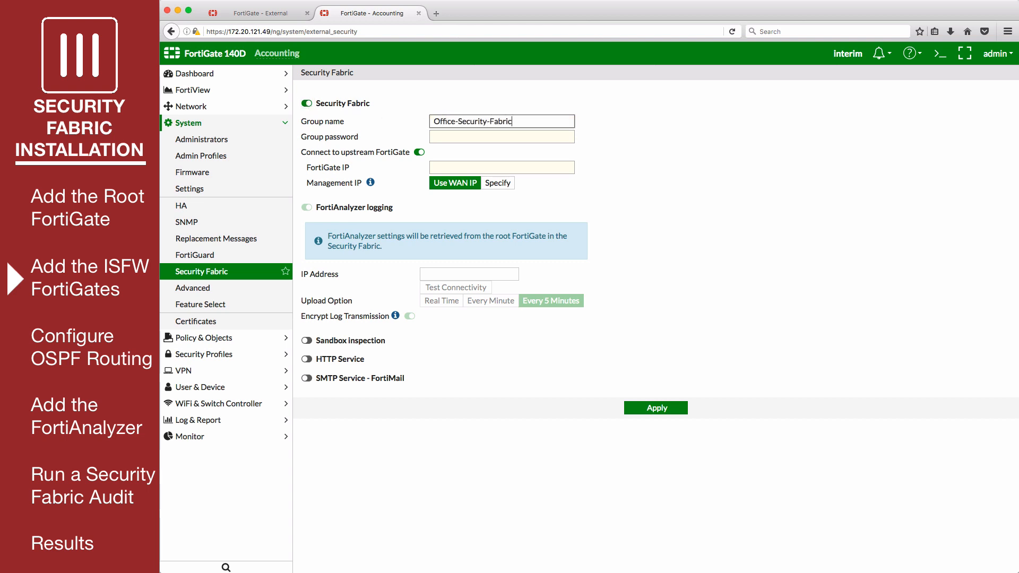
left_click(432, 135)
type("fortinet")
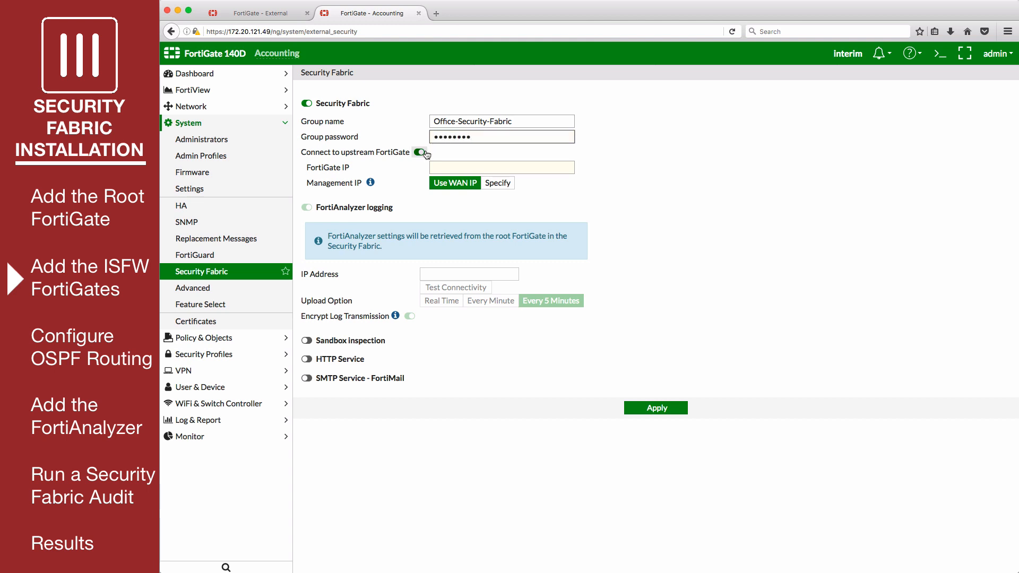
left_click(437, 167)
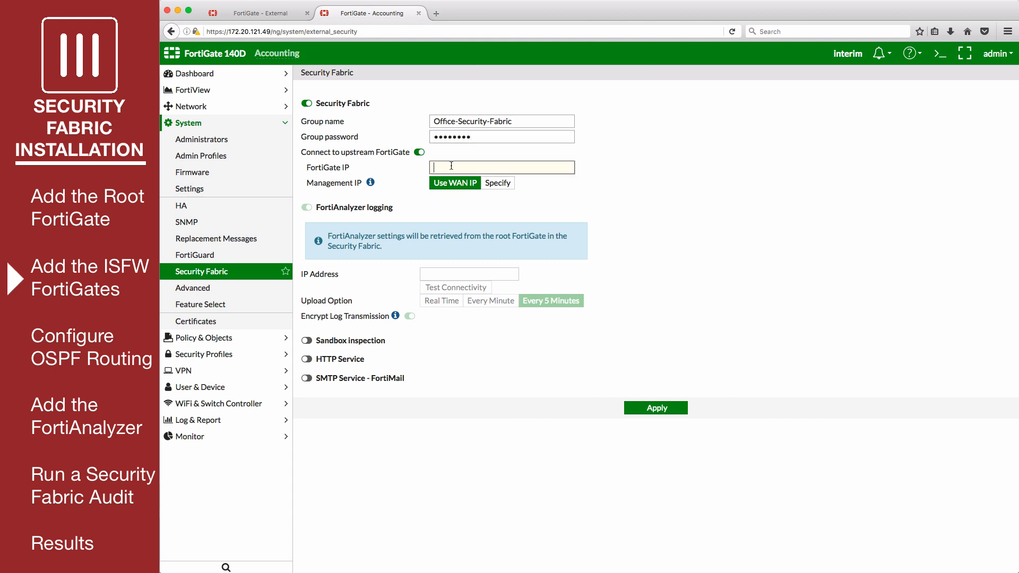
type("192.168")
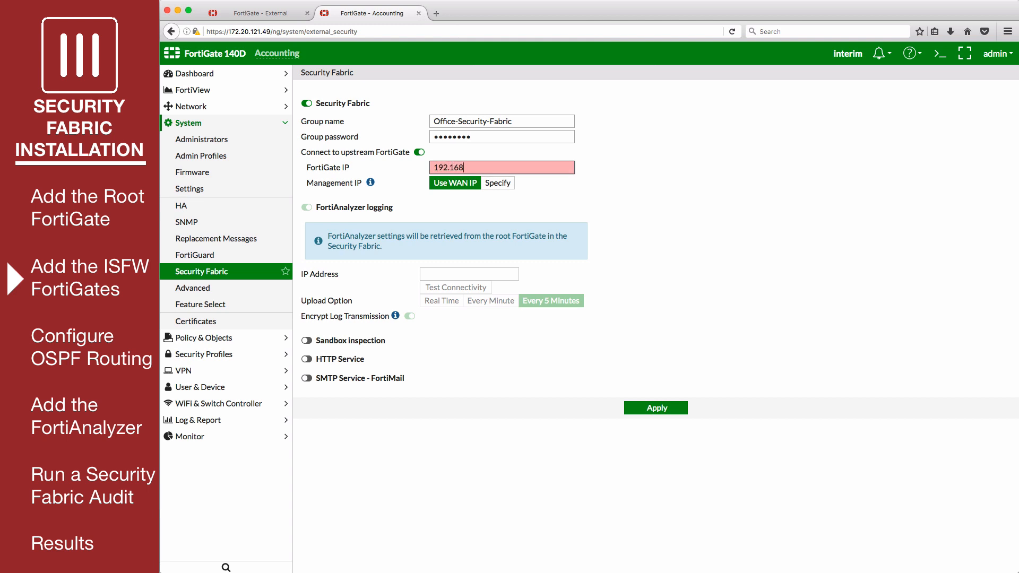
type(".10.2")
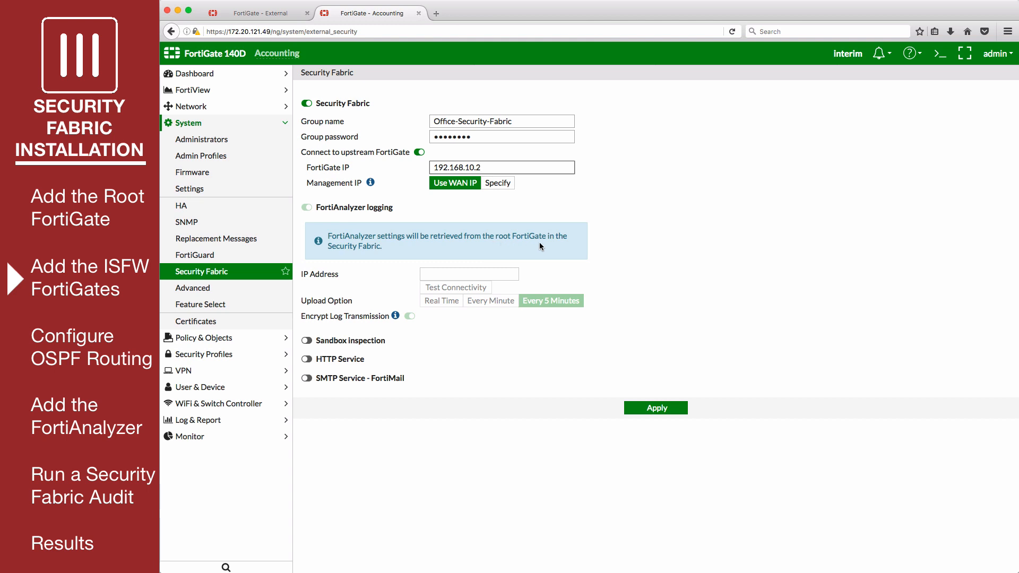
left_click(641, 412)
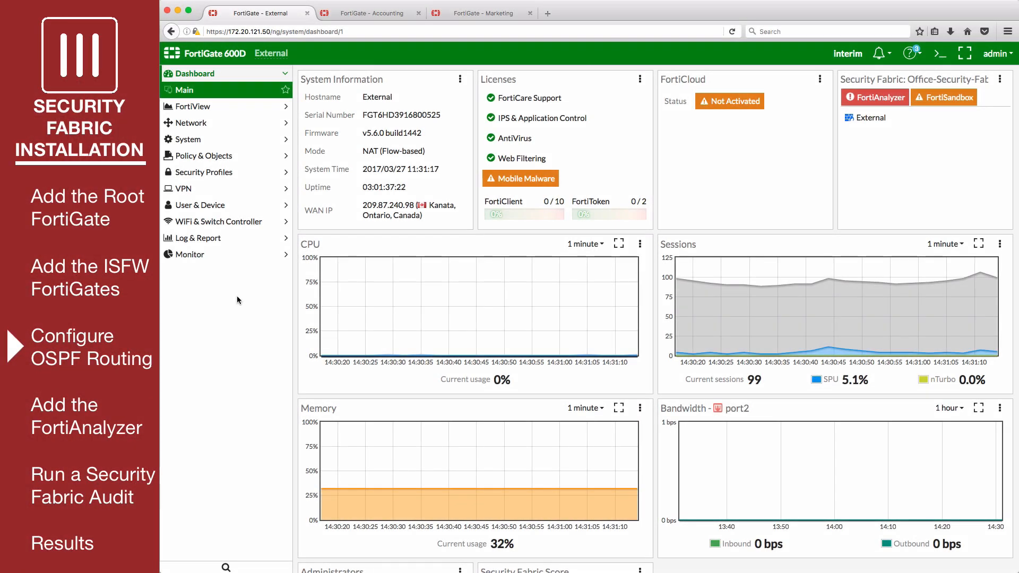
- Open the External unit's OSPF page under Network
left_click(232, 131)
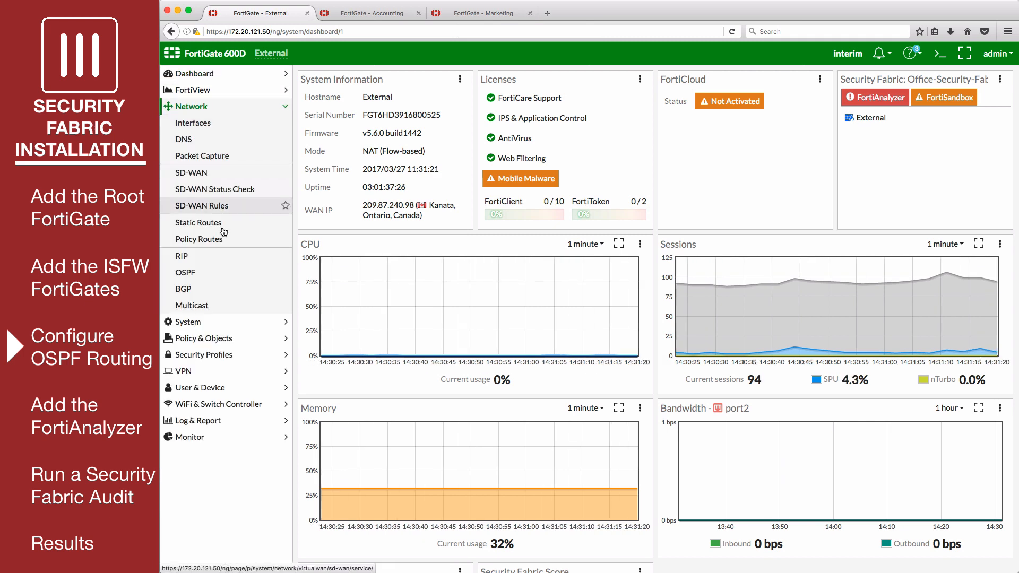
left_click(231, 272)
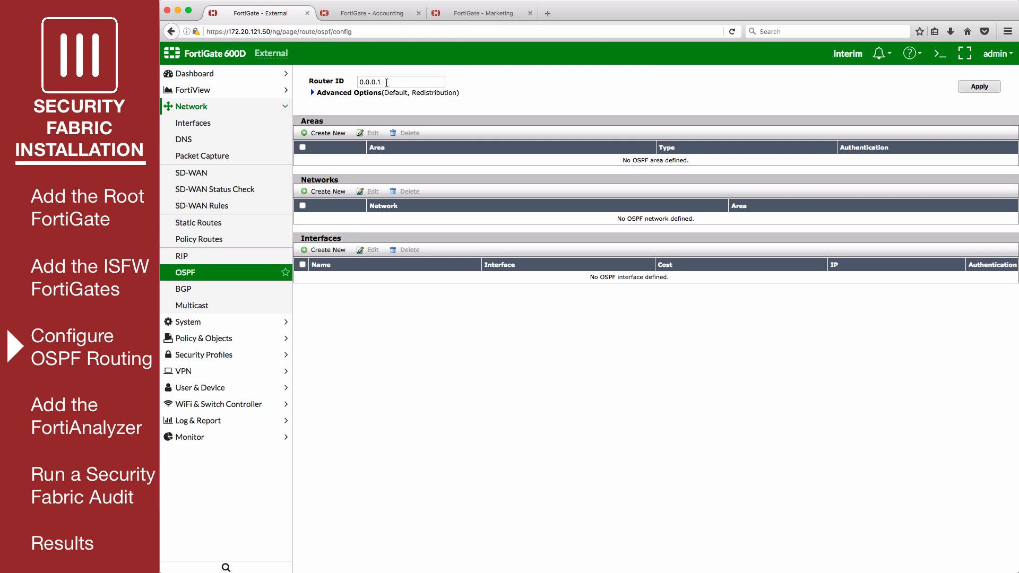
- Set OSPF Default Information to Always under Advanced Options and apply
left_click(317, 93)
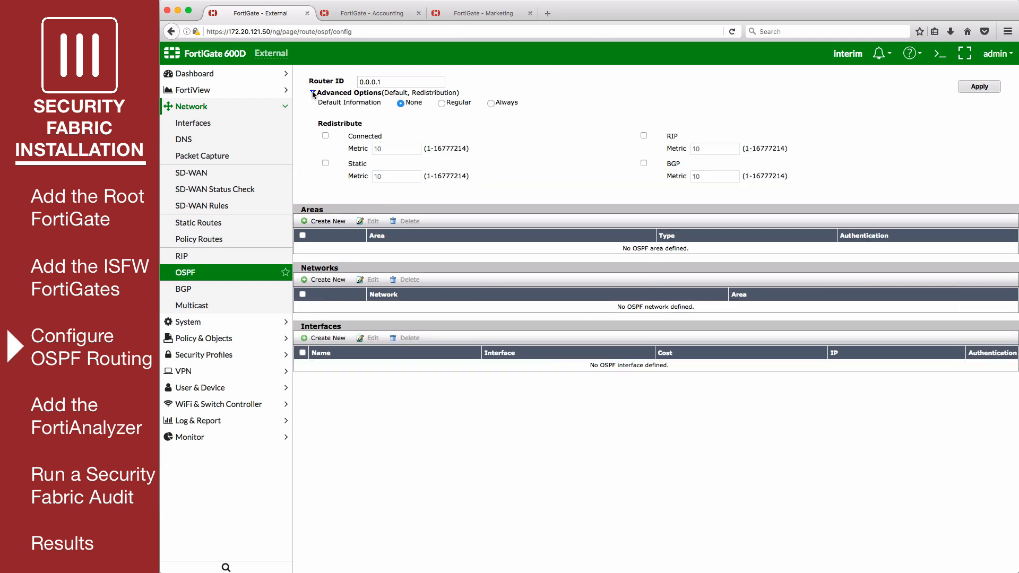
left_click(490, 104)
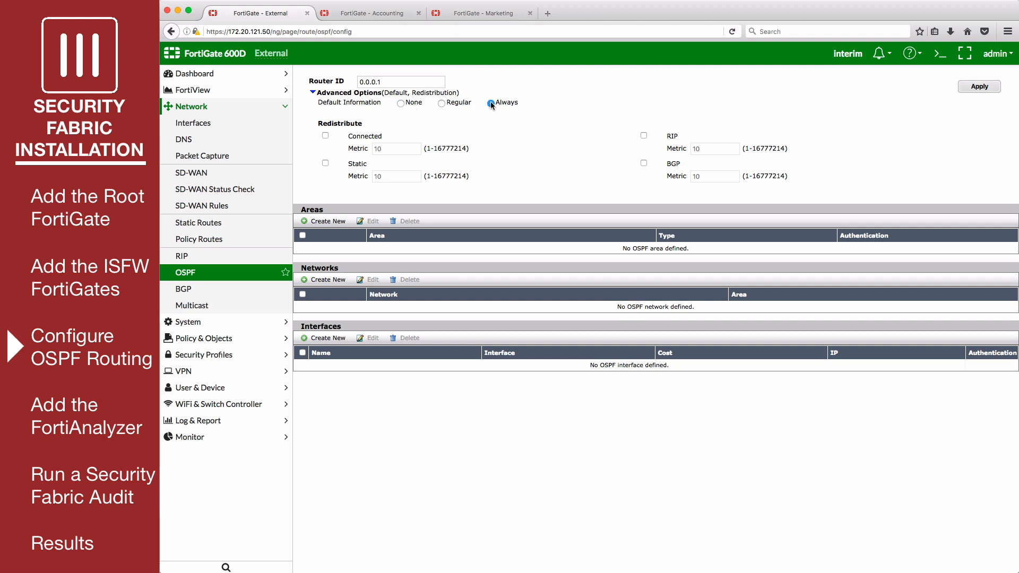
left_click(971, 91)
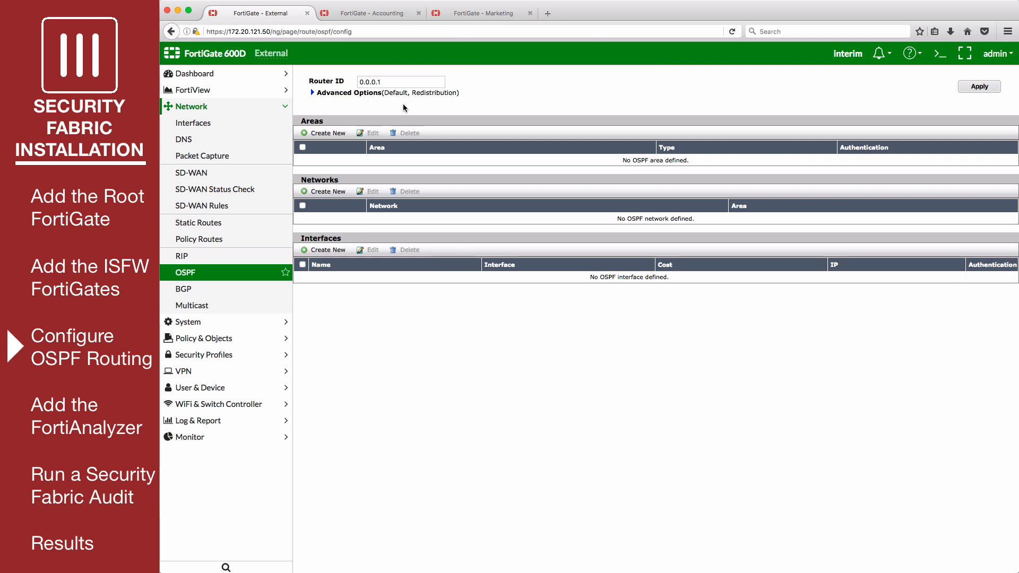
- Add the Regular OSPF area 0.0.0.0
left_click(327, 133)
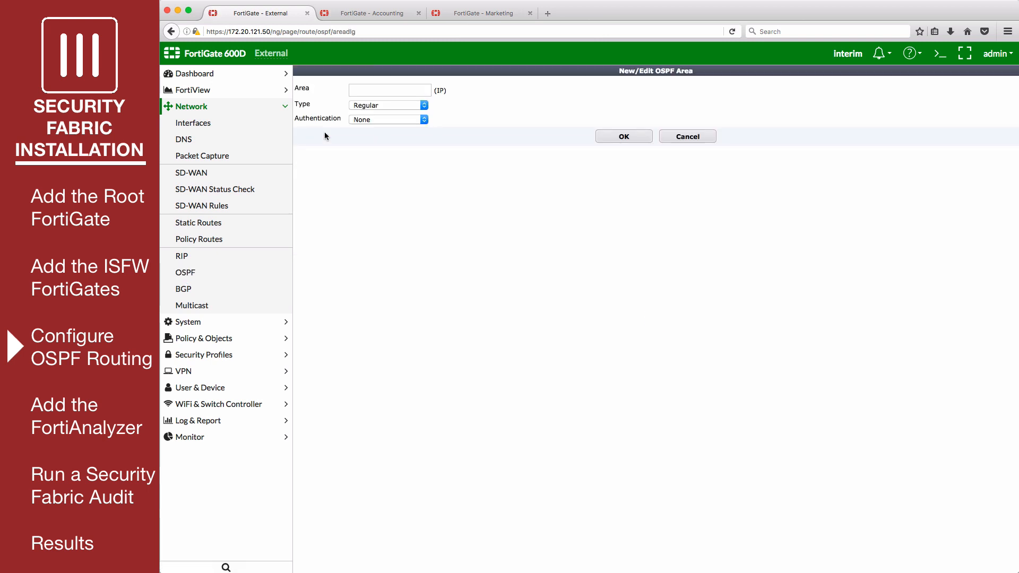
left_click(368, 92)
type("0.0.0.0")
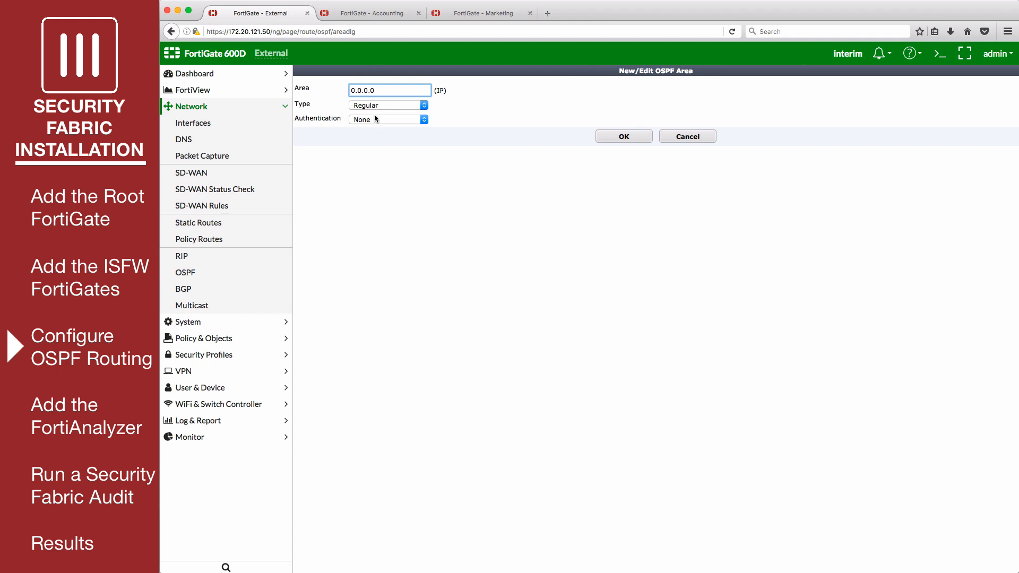
left_click(608, 133)
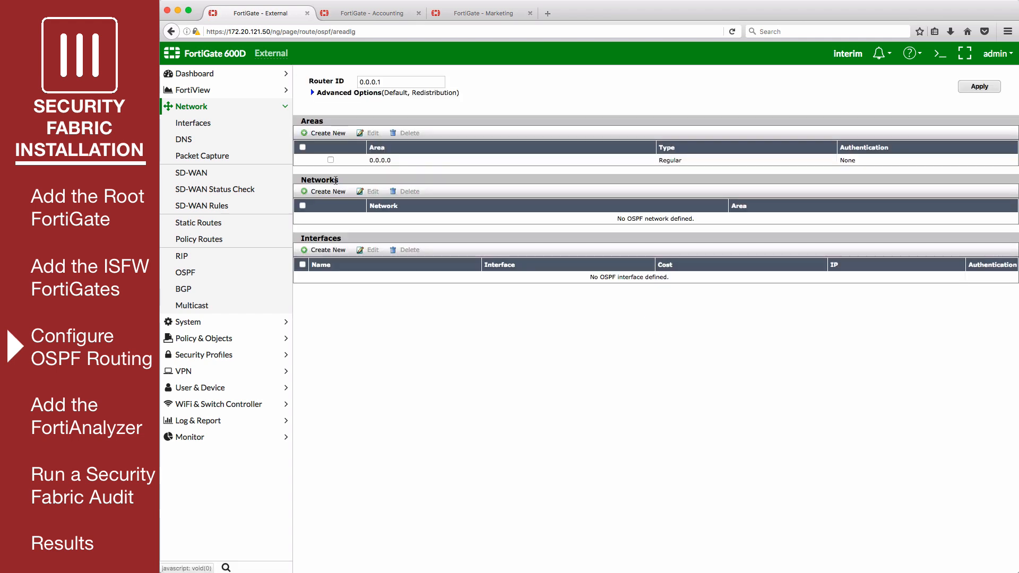
- On External, add OSPF networks 192.168.10.0 and 192.168.55.0 /255.255.255.0 in area 0.0.0.0
left_click(334, 195)
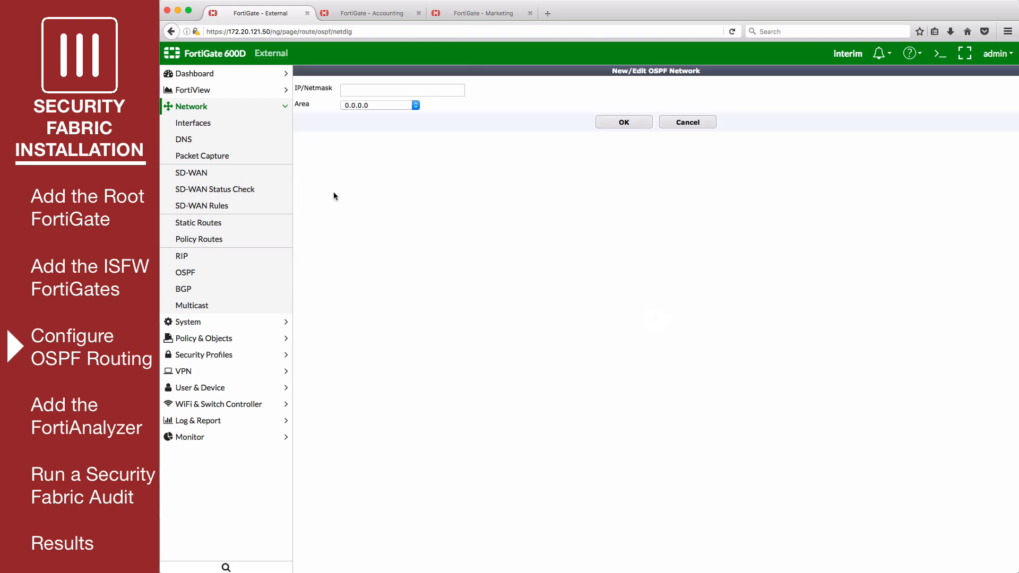
type("192.168.")
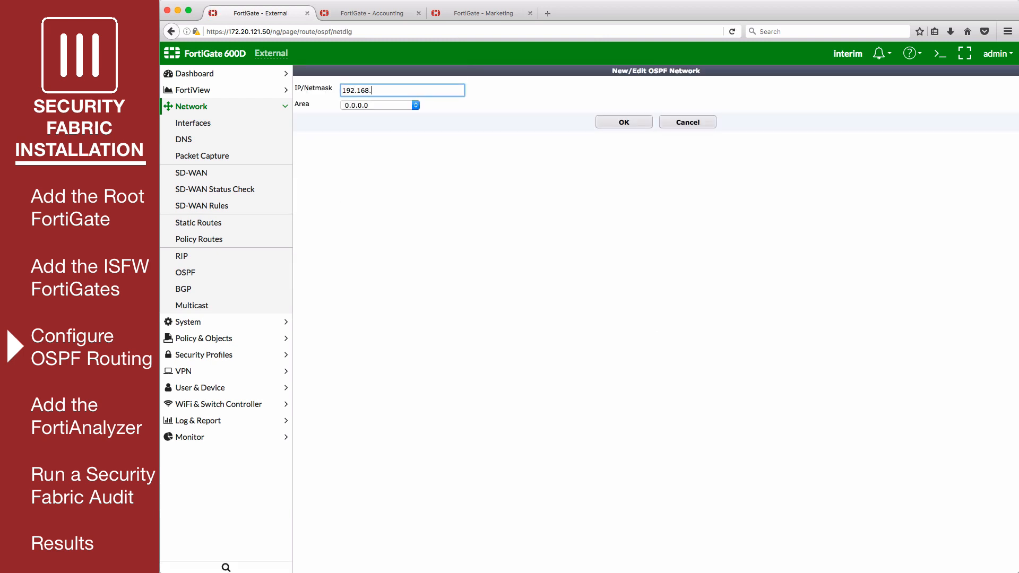
type("10.0/")
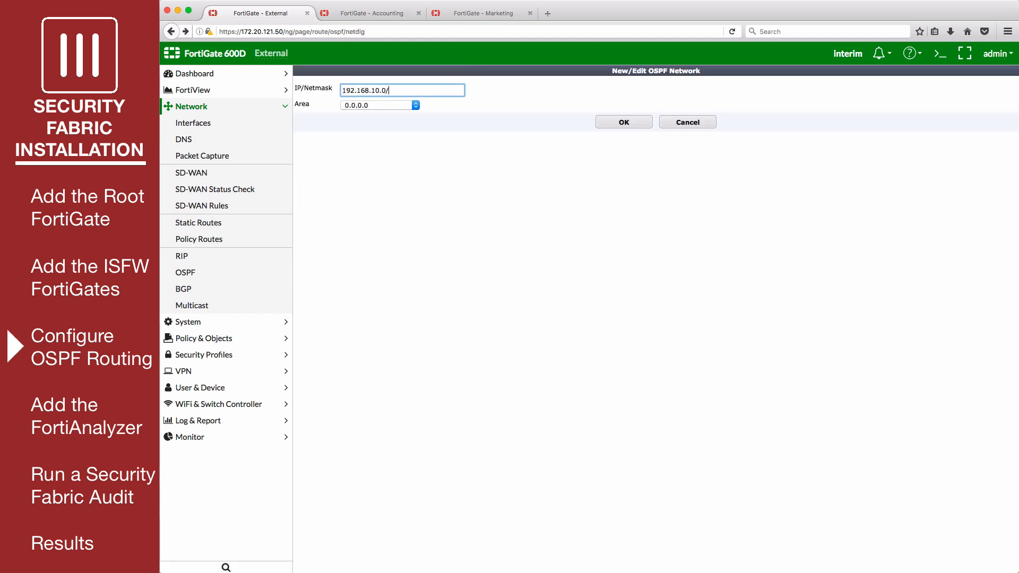
type("255.255.255.0")
left_click(601, 125)
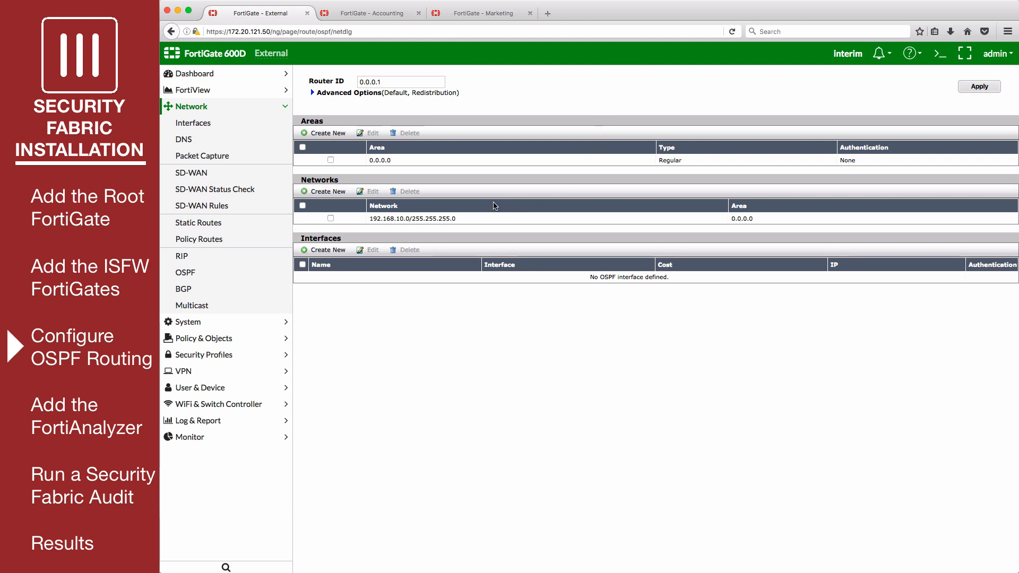
left_click(326, 192)
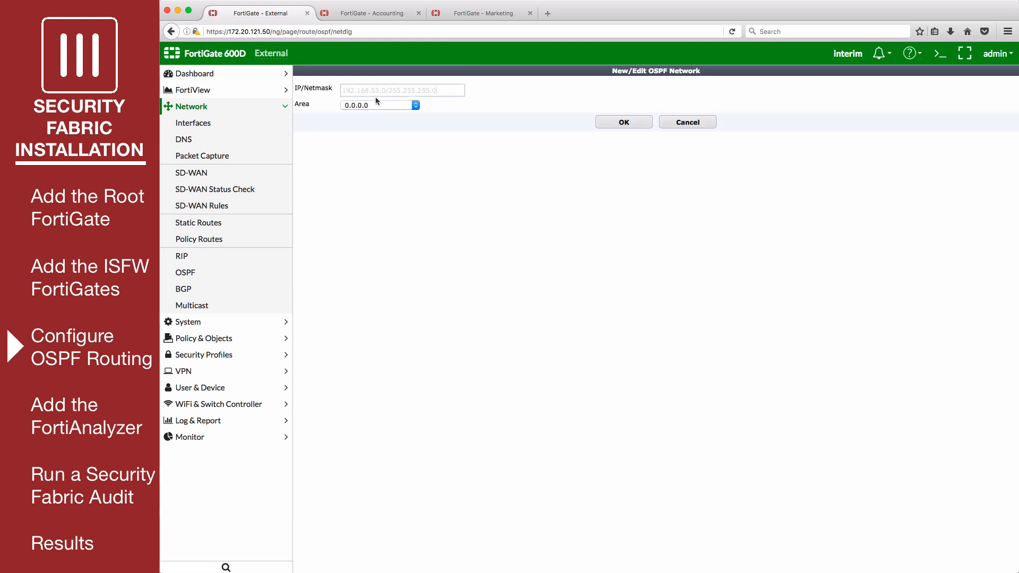
left_click(374, 92)
type("192.168.55.0/255.255.255.0")
left_click(648, 125)
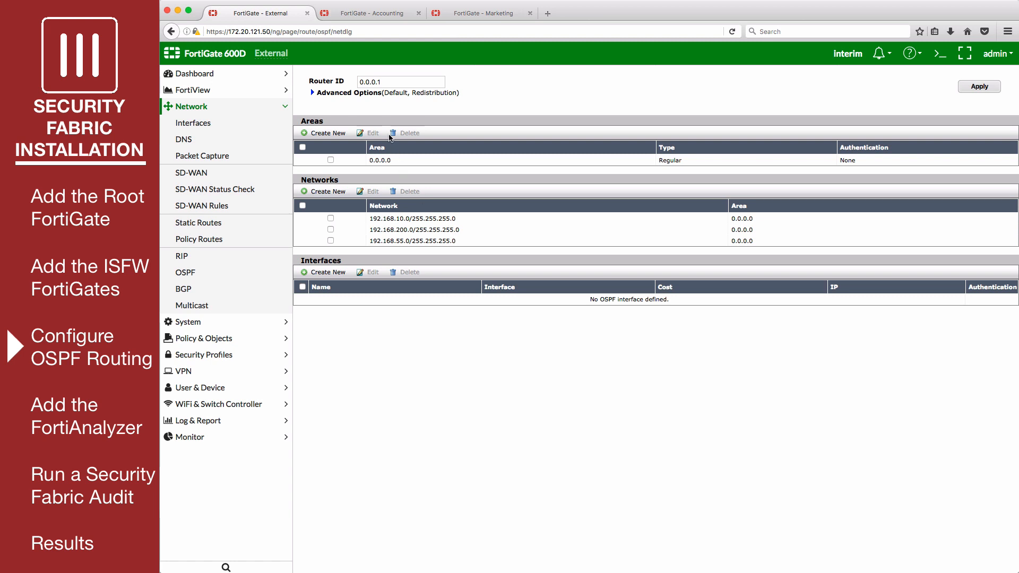
- On the Accounting FortiGate, set the OSPF router ID to 0.0.0.2 and apply it
left_click(368, 15)
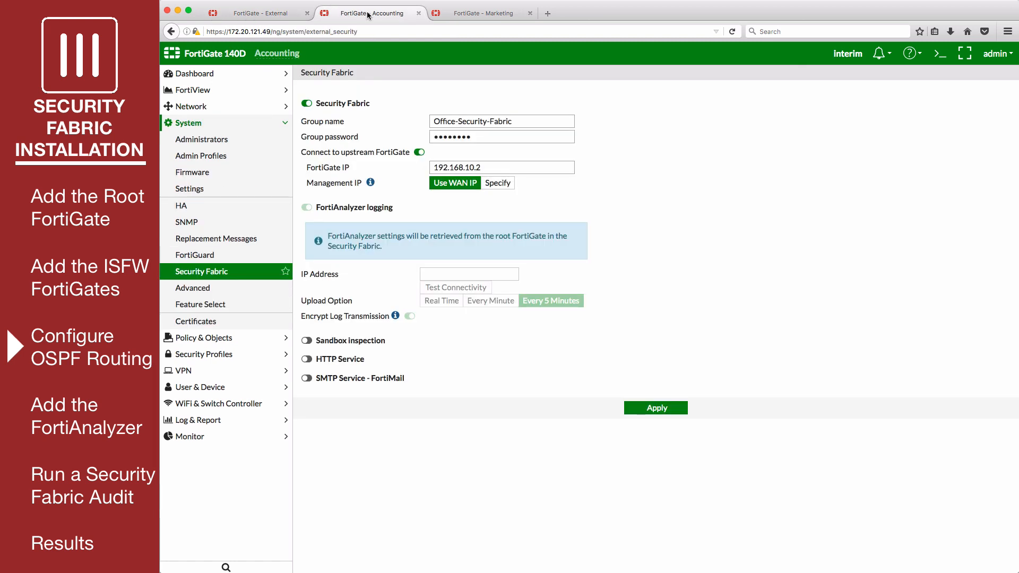
left_click(210, 106)
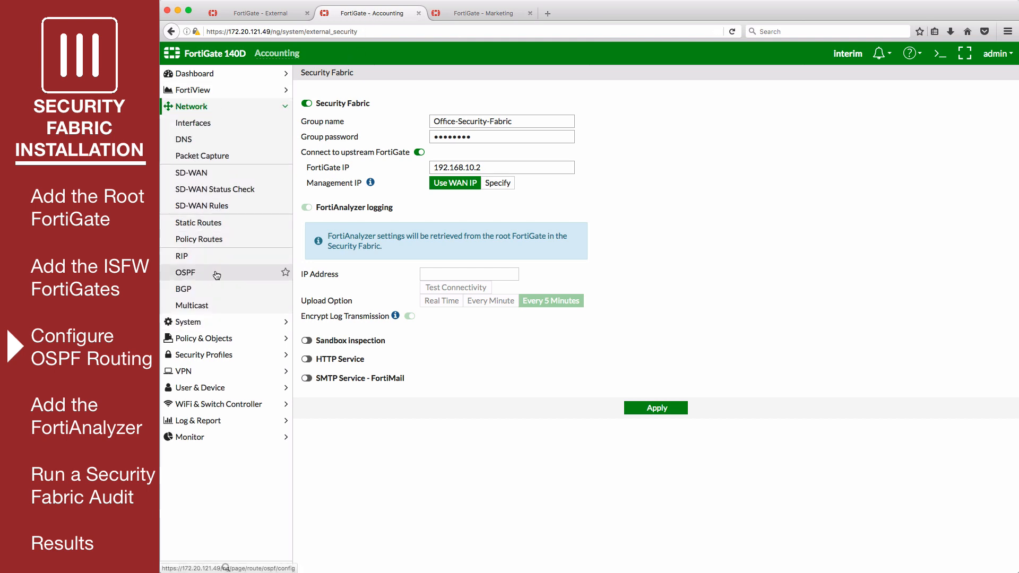
left_click(216, 273)
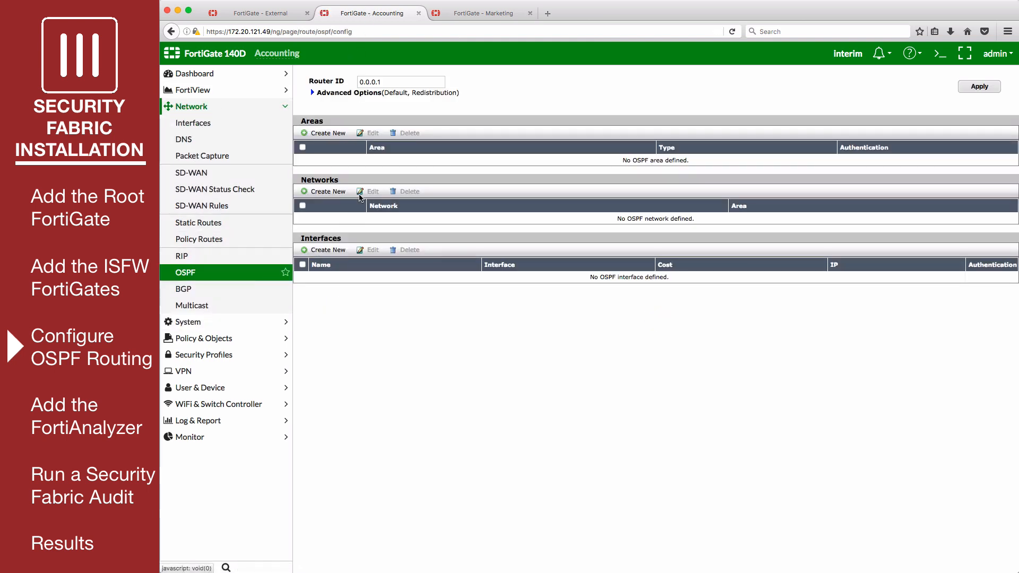
left_click(383, 81)
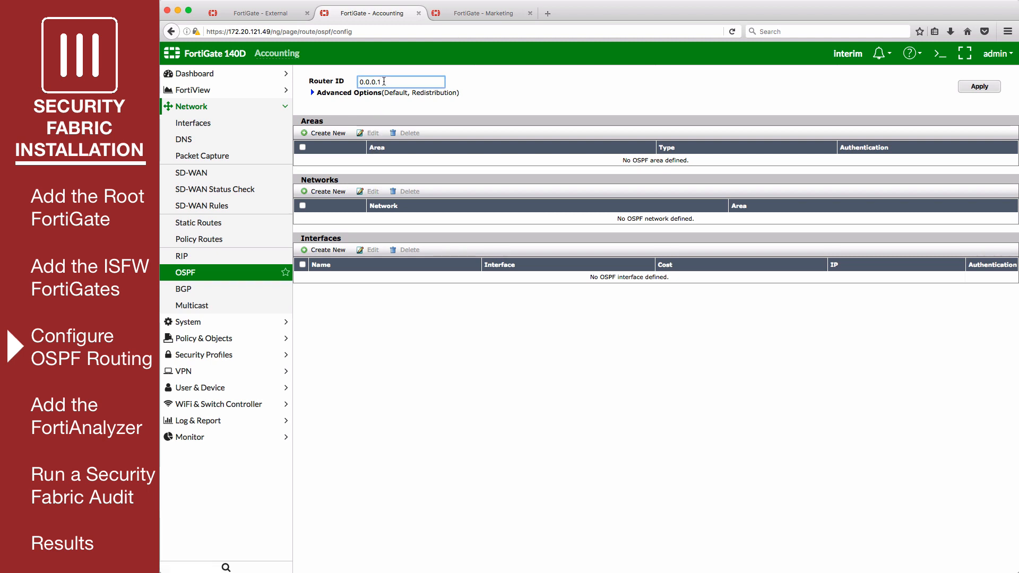
key("BackSpace")
type("2")
left_click(966, 88)
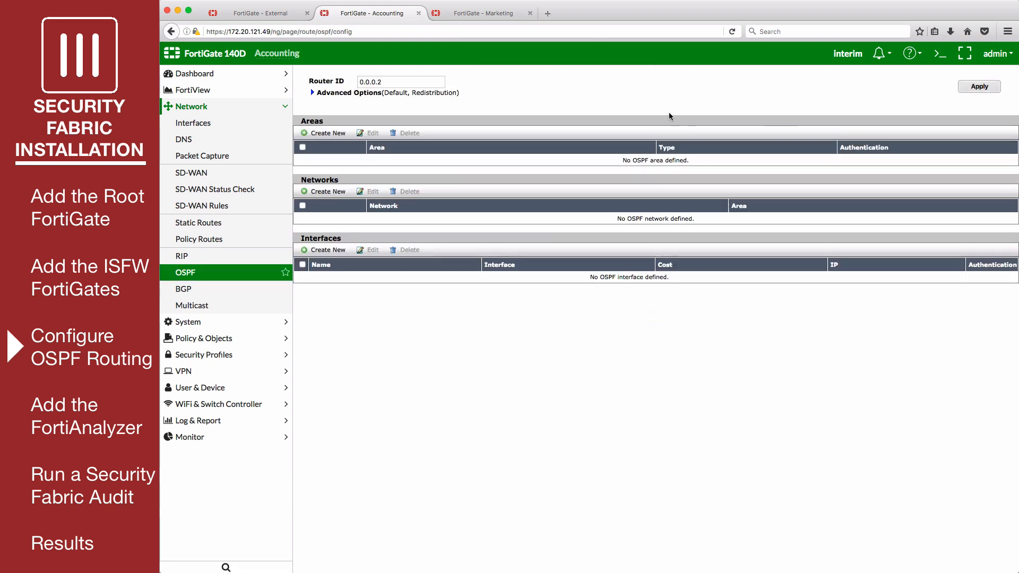
- Create OSPF area 0.0.0.0 on Accounting
left_click(327, 134)
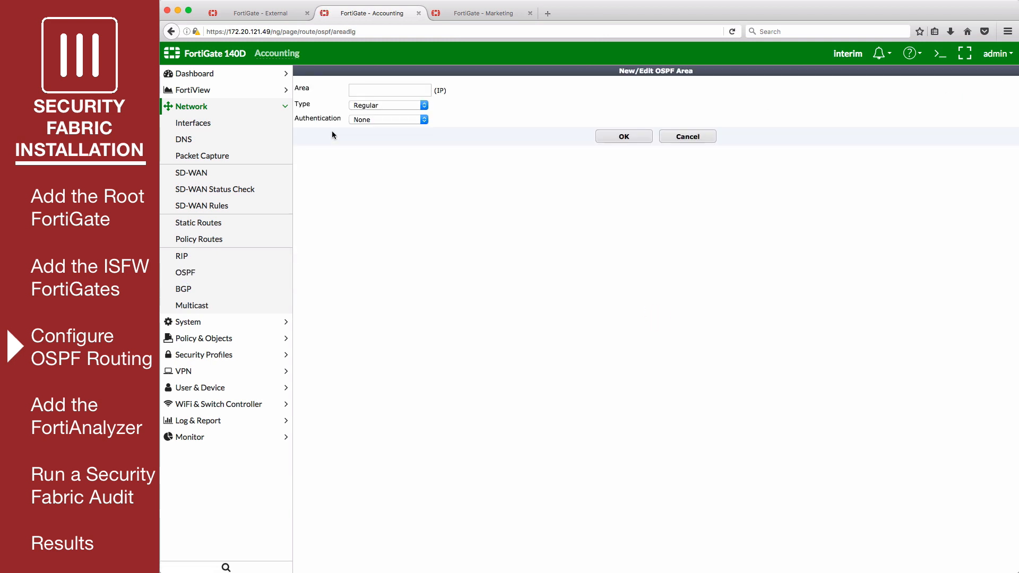
left_click(379, 93)
type("0.0.0.0")
left_click(603, 138)
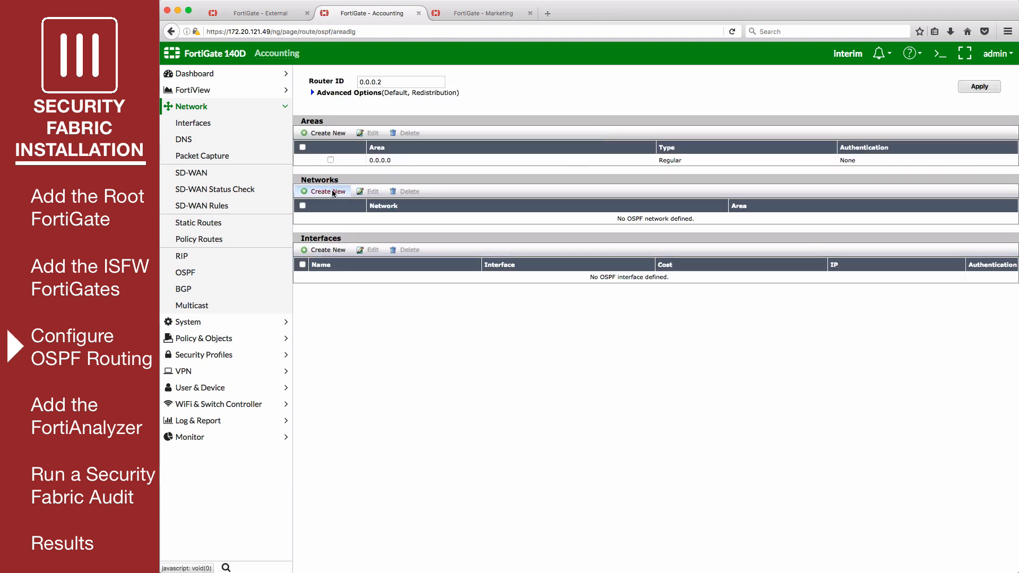
- Add OSPF network 10.10.10.0/255.255.255.0 in area 0.0.0.0, then move to the Marketing unit
left_click(333, 192)
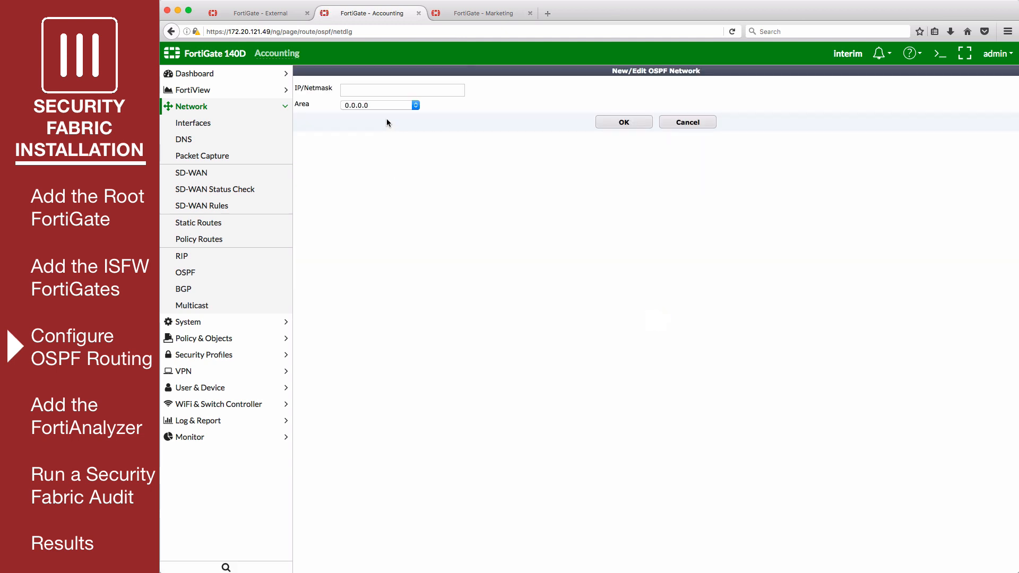
left_click(375, 90)
type("10.10.10.0/255.255.255.0")
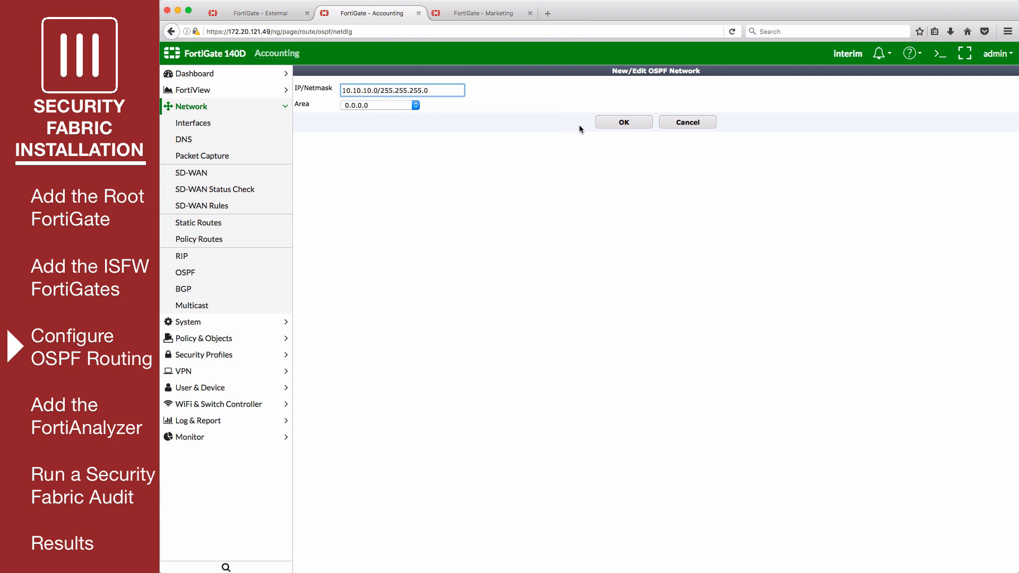
left_click(603, 126)
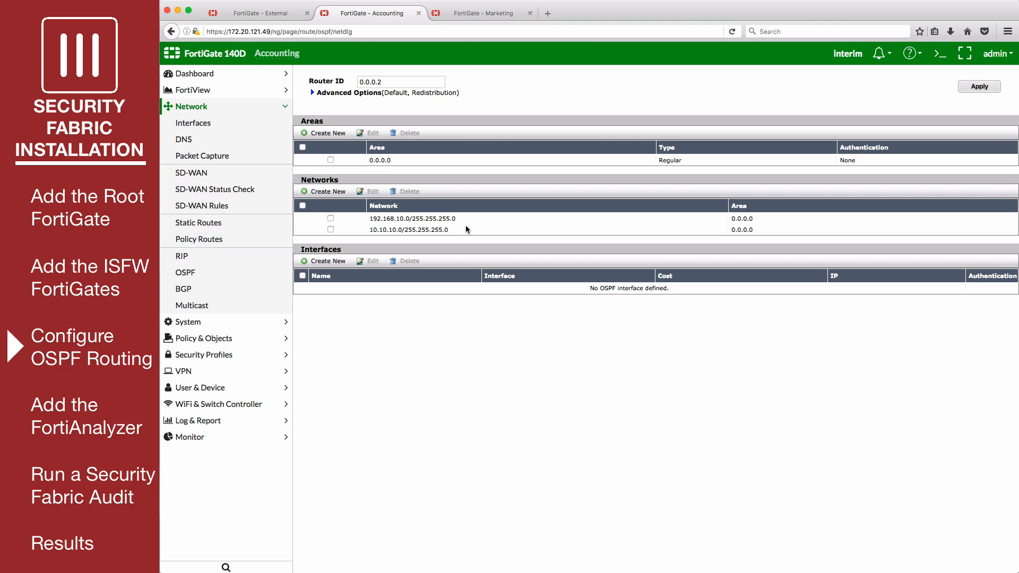
left_click(483, 13)
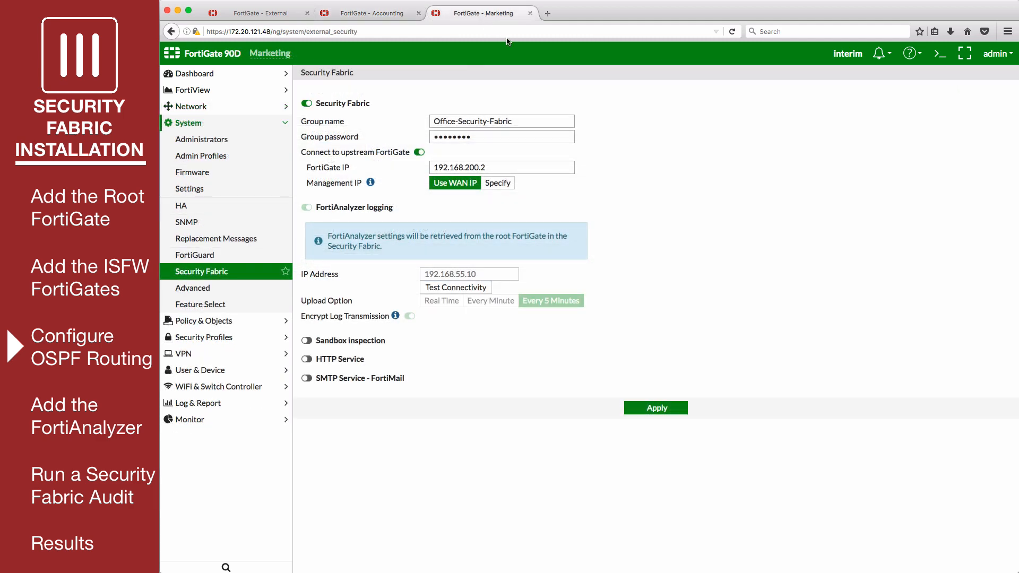
- Open the Marketing FortiGate's CLI console in a full window to view its OSPF config
left_click(946, 56)
left_click(992, 72)
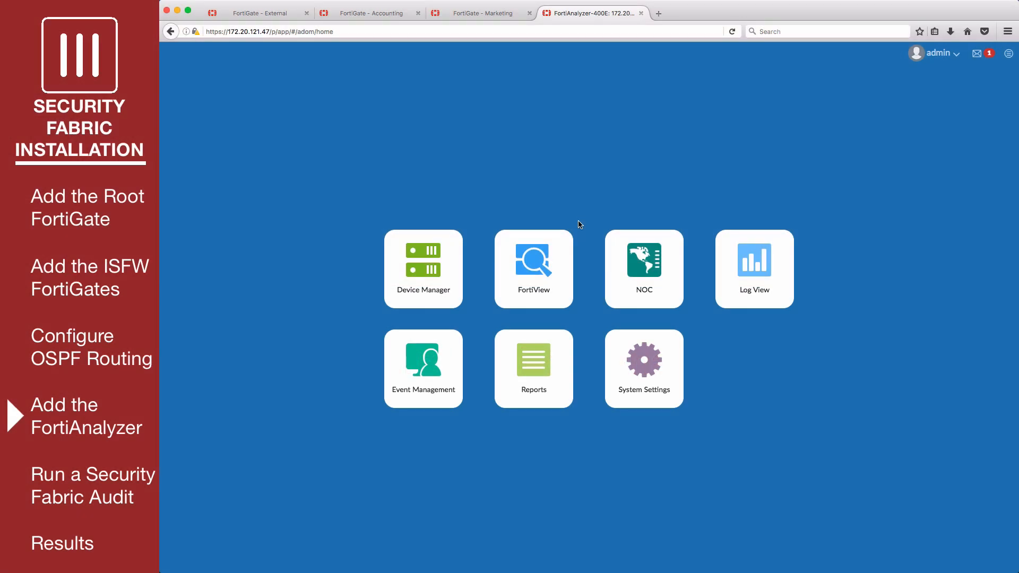
- Give FortiAnalyzer's port1 management interface default gateway 192.168.55.2 and apply it
left_click(614, 357)
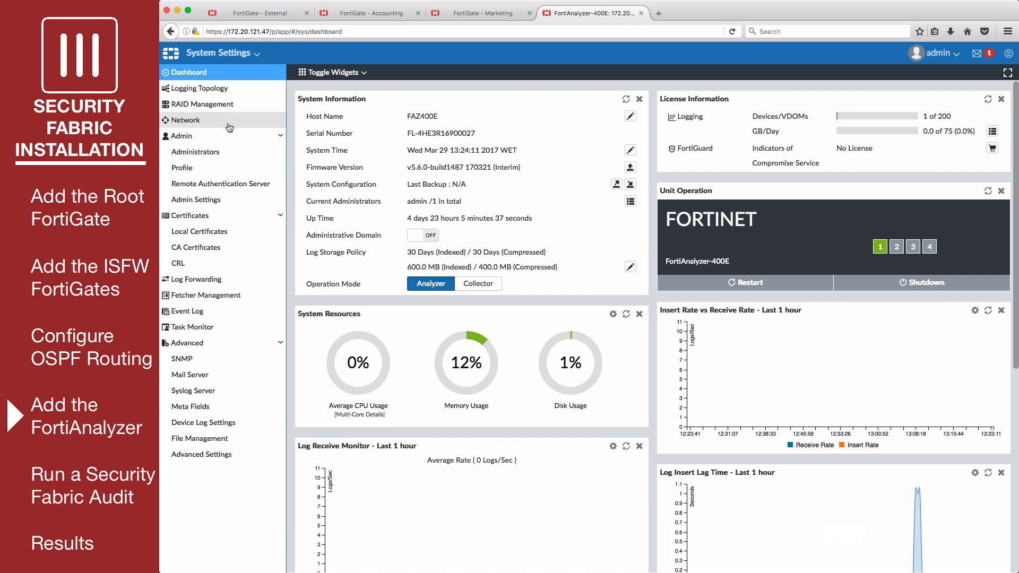
left_click(220, 123)
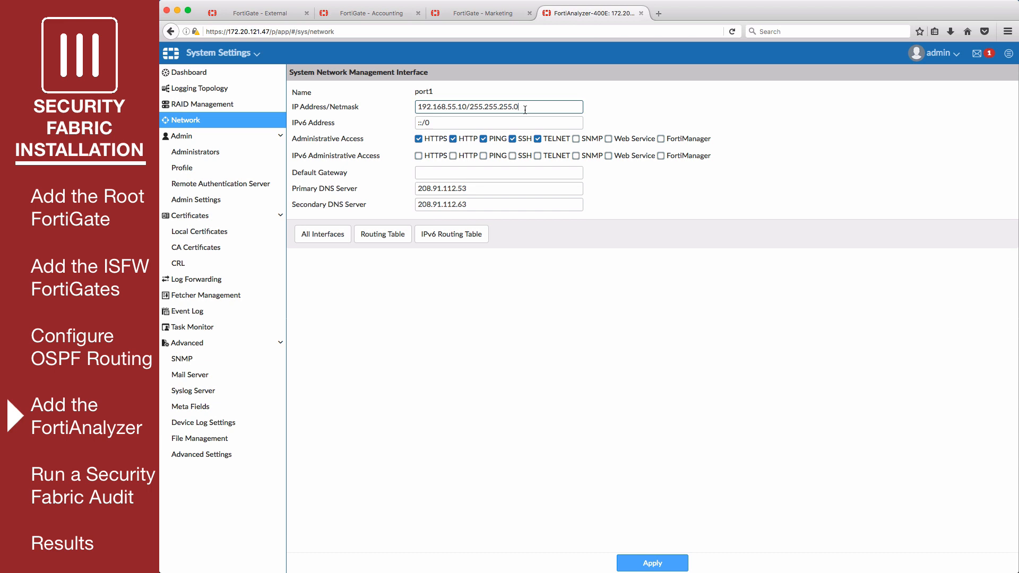
left_click(430, 173)
type("192.")
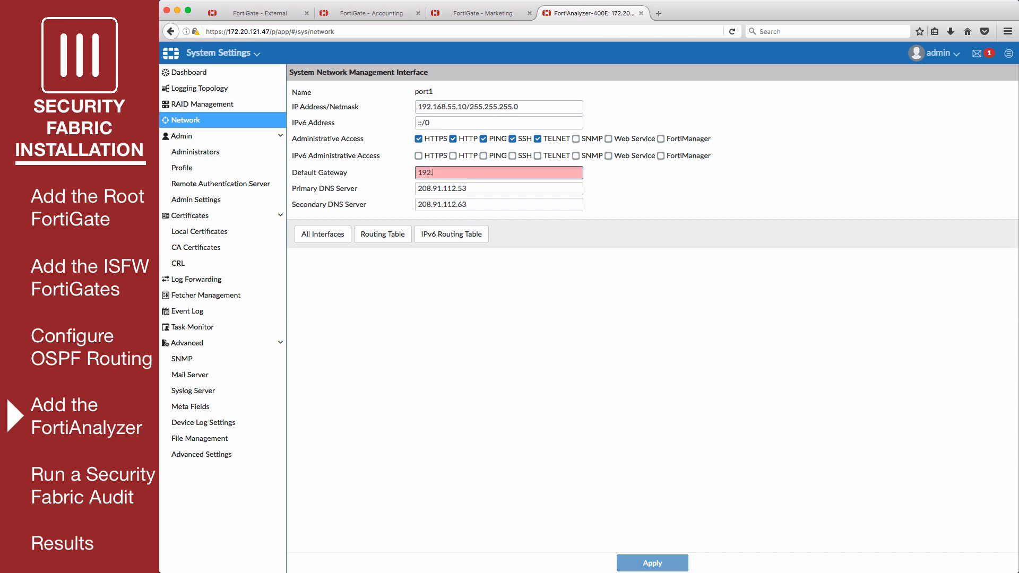
type("168.55.2")
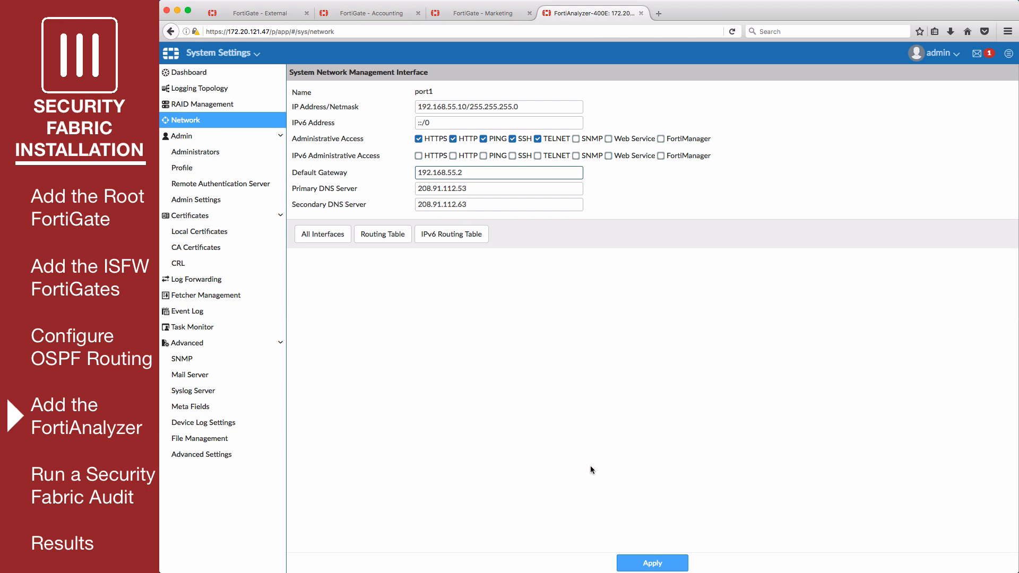
left_click(631, 562)
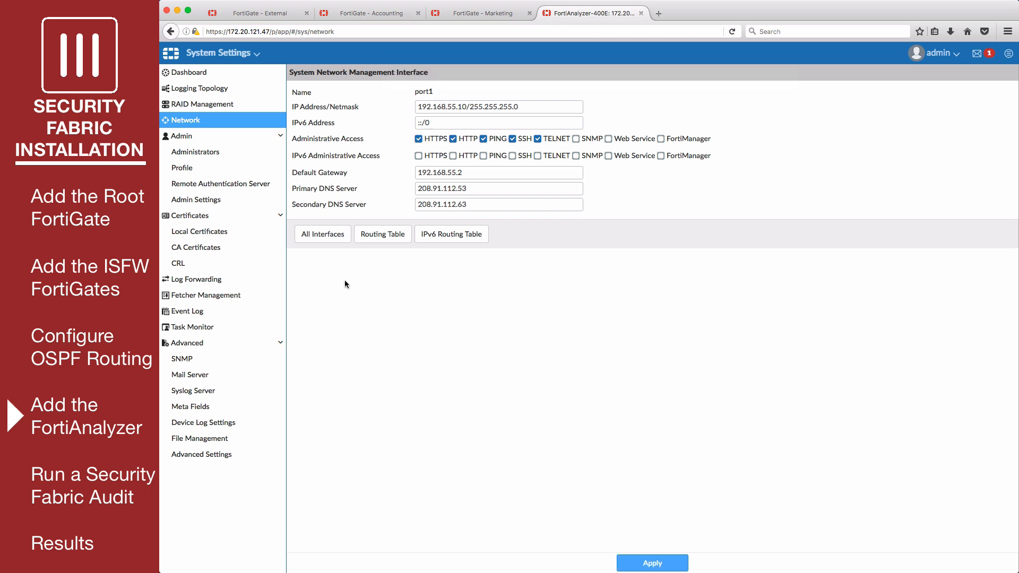
left_click(235, 55)
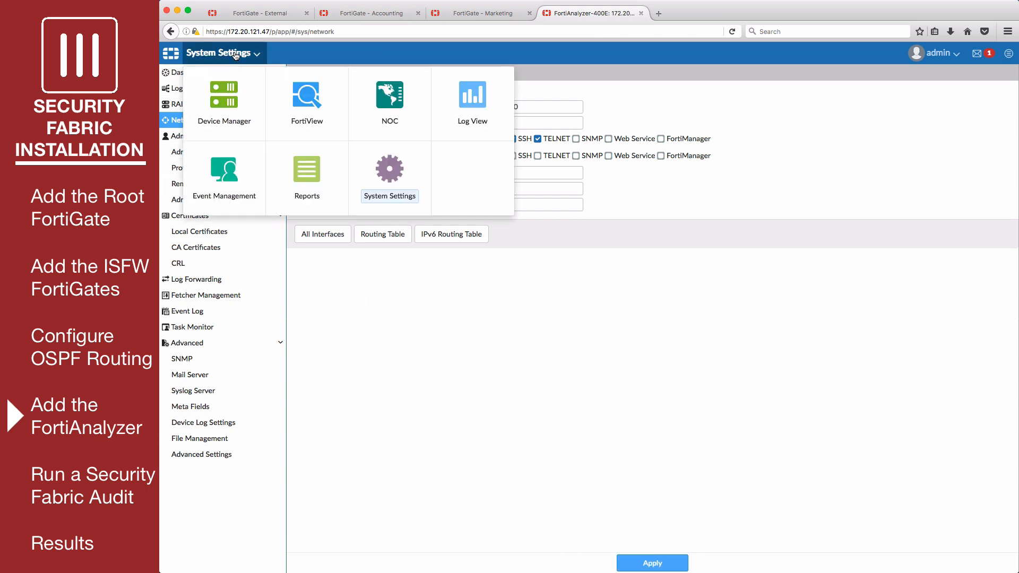
- In Device Manager, register all three unregistered FortiGates (External, Accounting, Marketing) to root
left_click(252, 101)
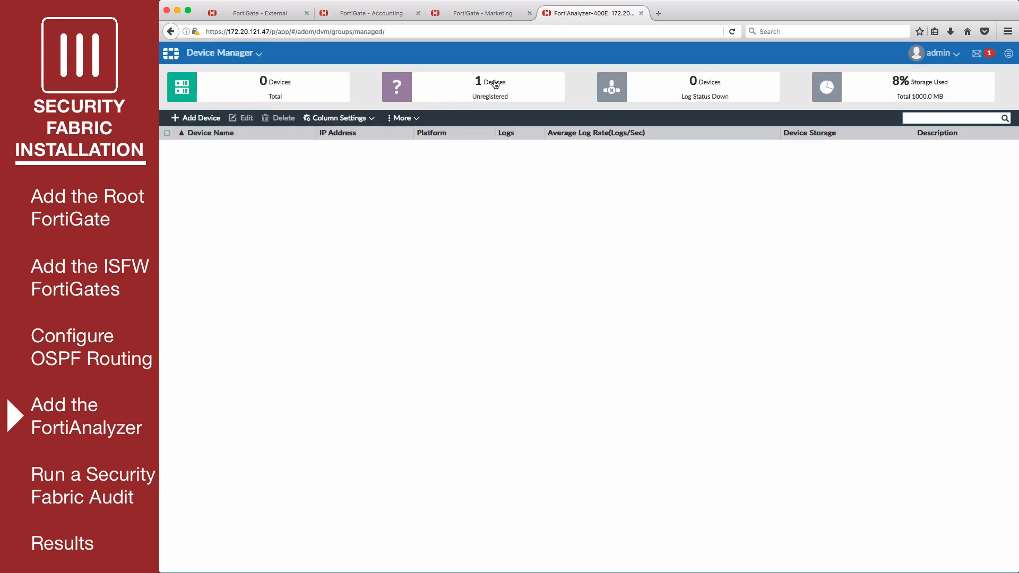
left_click(499, 84)
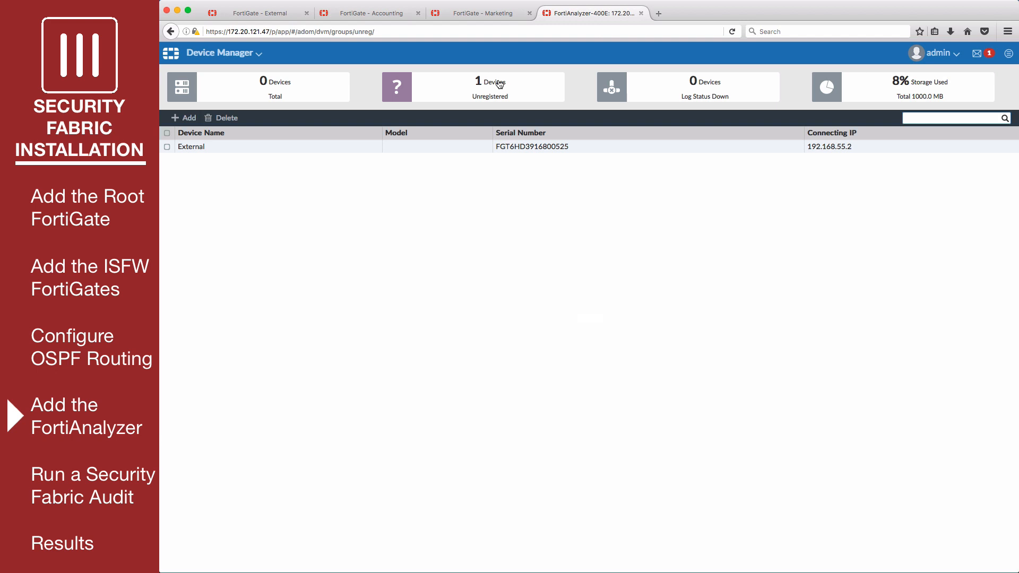
left_click(499, 84)
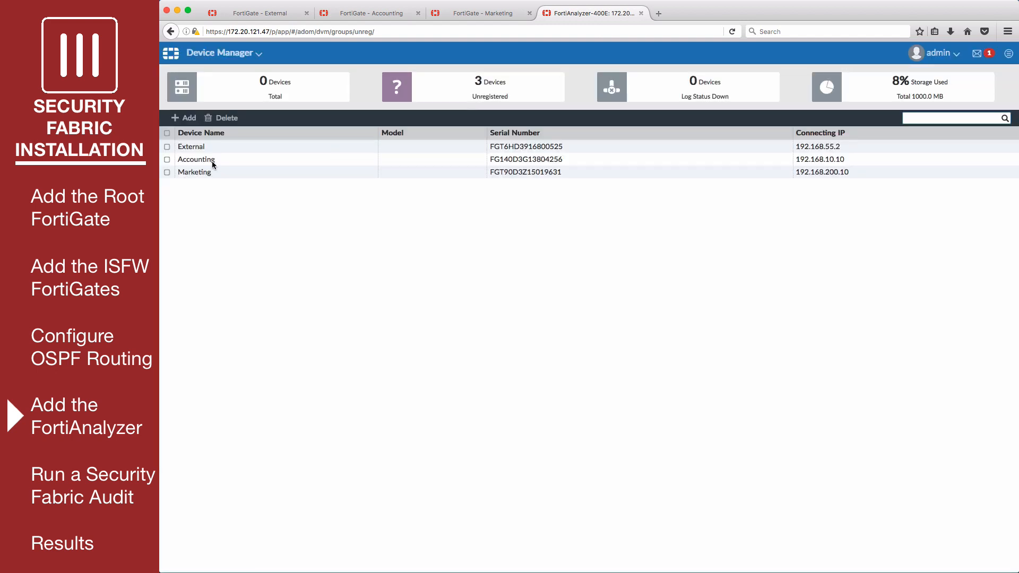
left_click(167, 134)
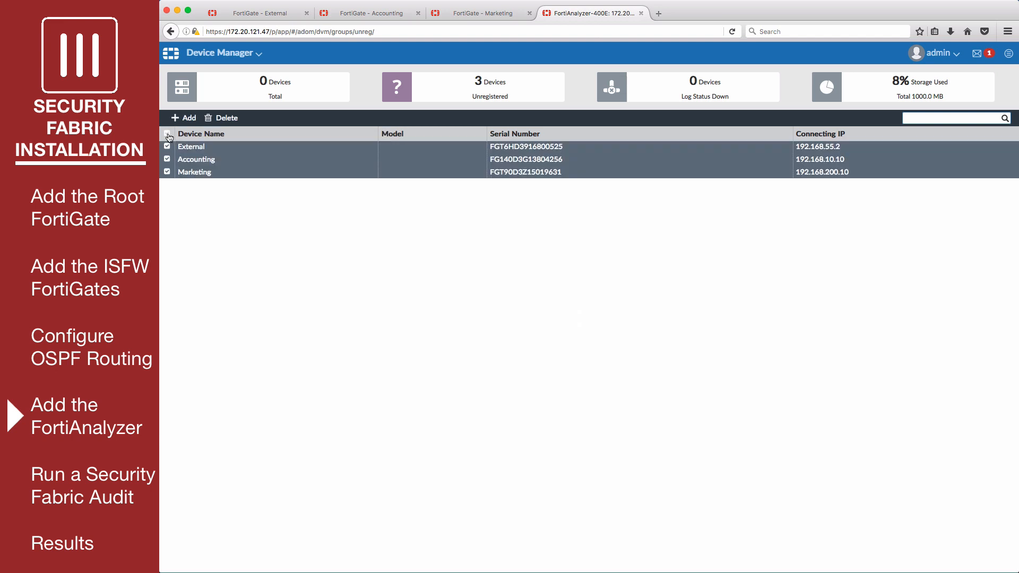
left_click(197, 119)
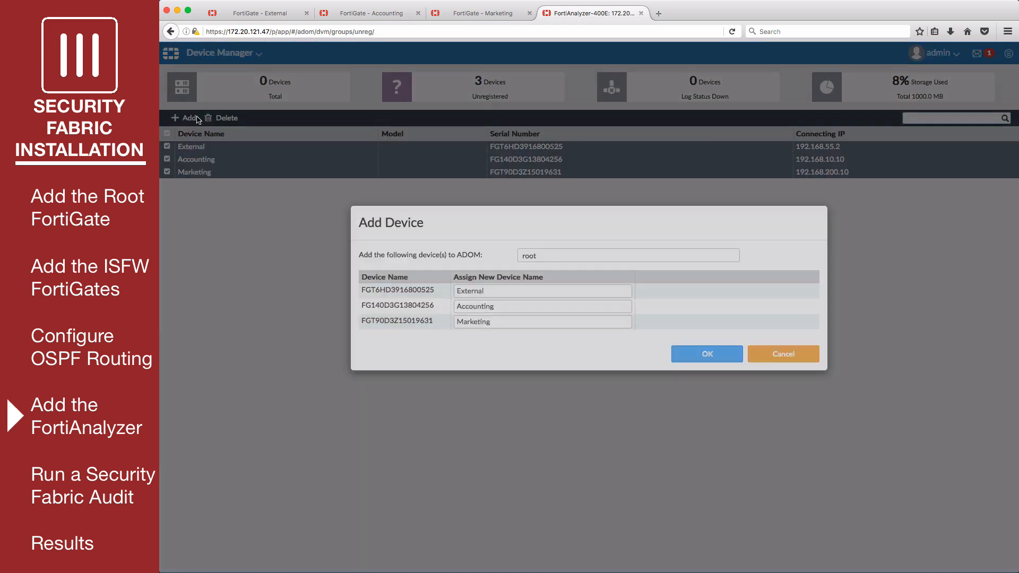
left_click(696, 366)
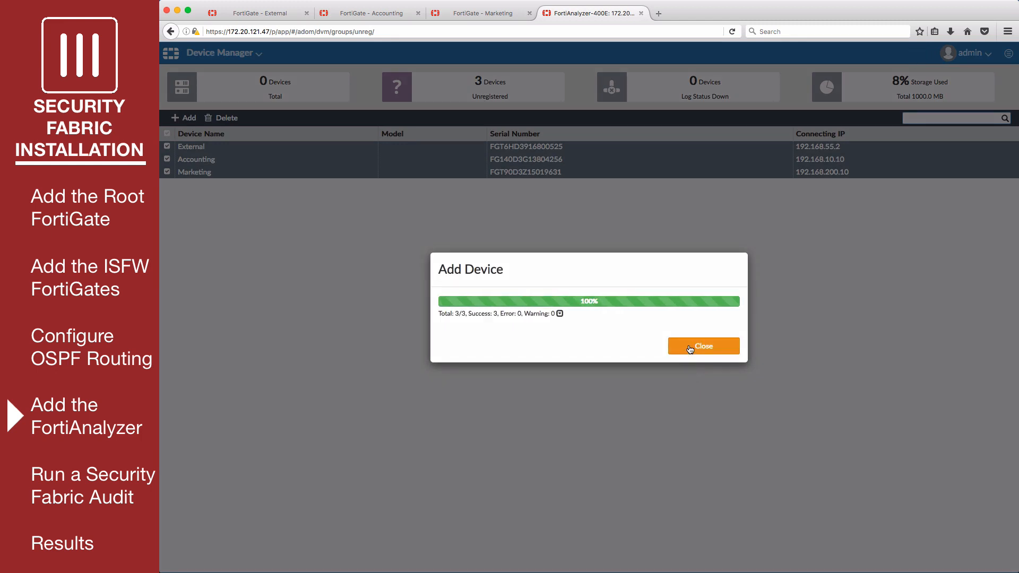
left_click(690, 348)
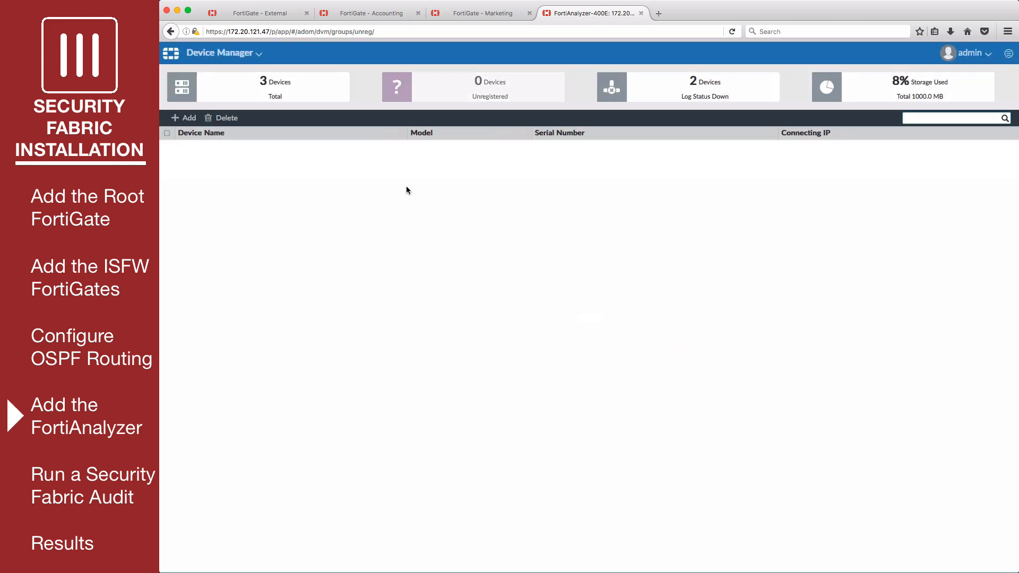
left_click(296, 93)
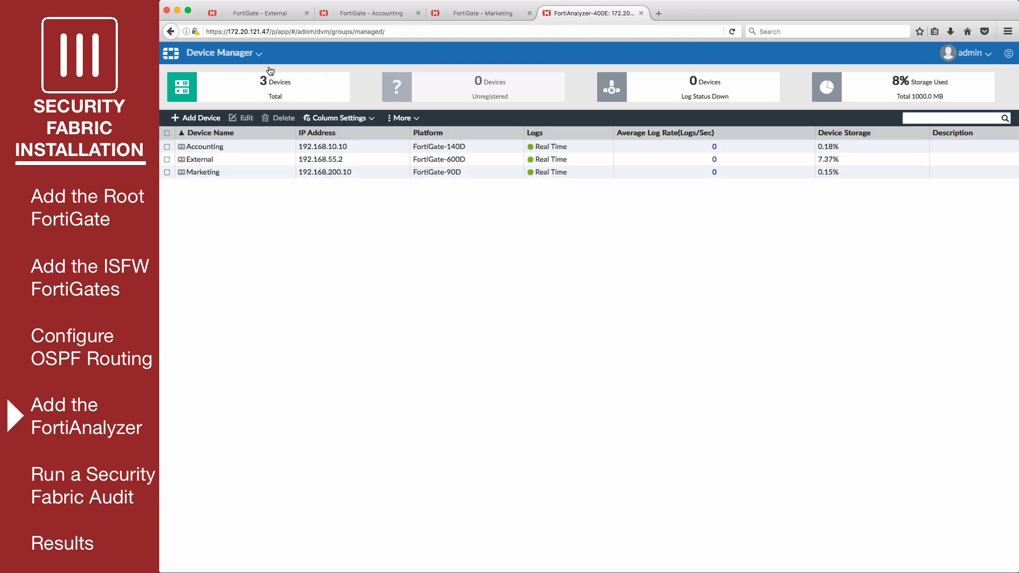
- On External, review Security Fabric logging to FortiAnalyzer 192.168.55.10 with 5-minute uploads
left_click(267, 16)
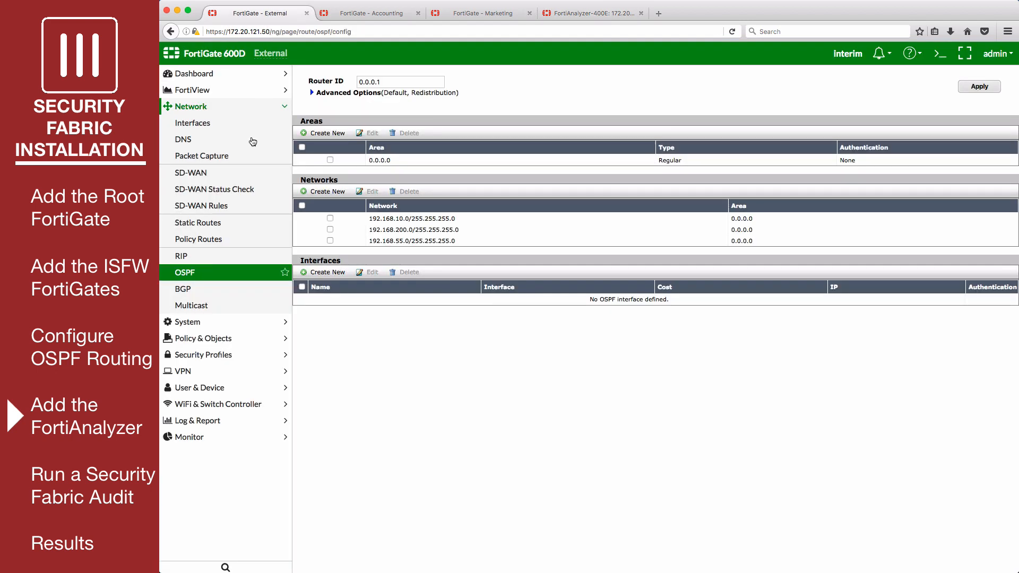
left_click(233, 324)
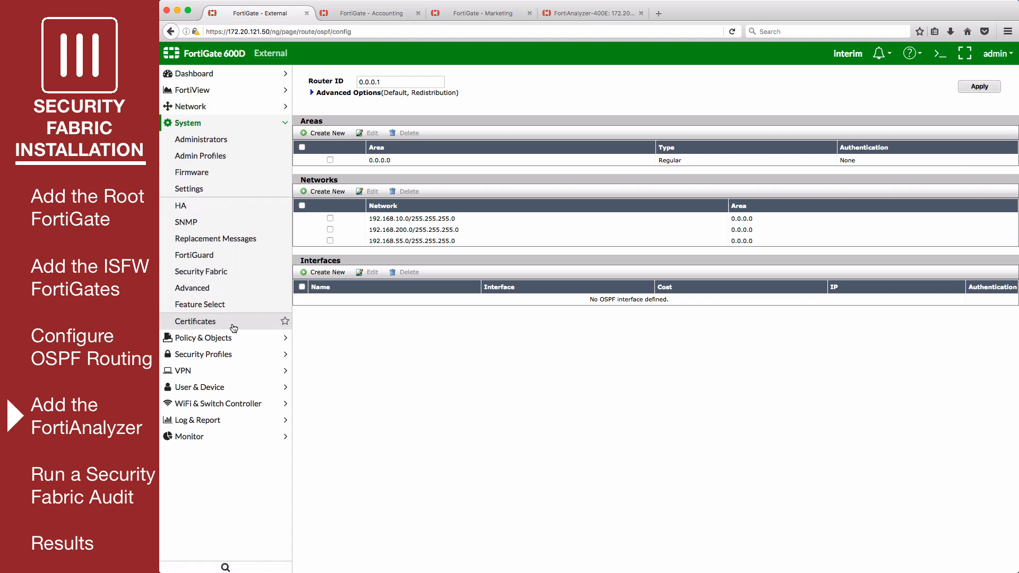
left_click(230, 272)
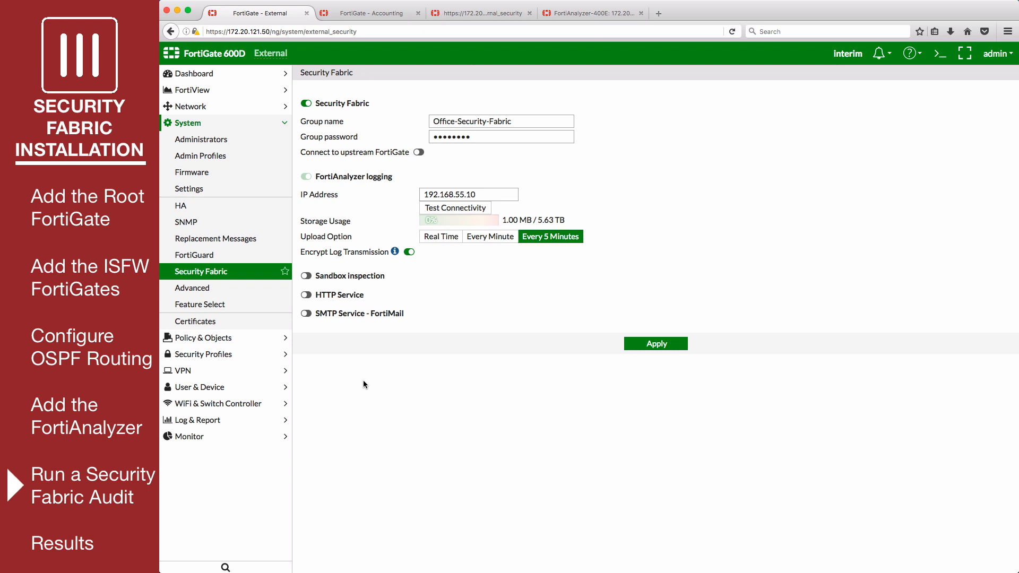
left_click(234, 422)
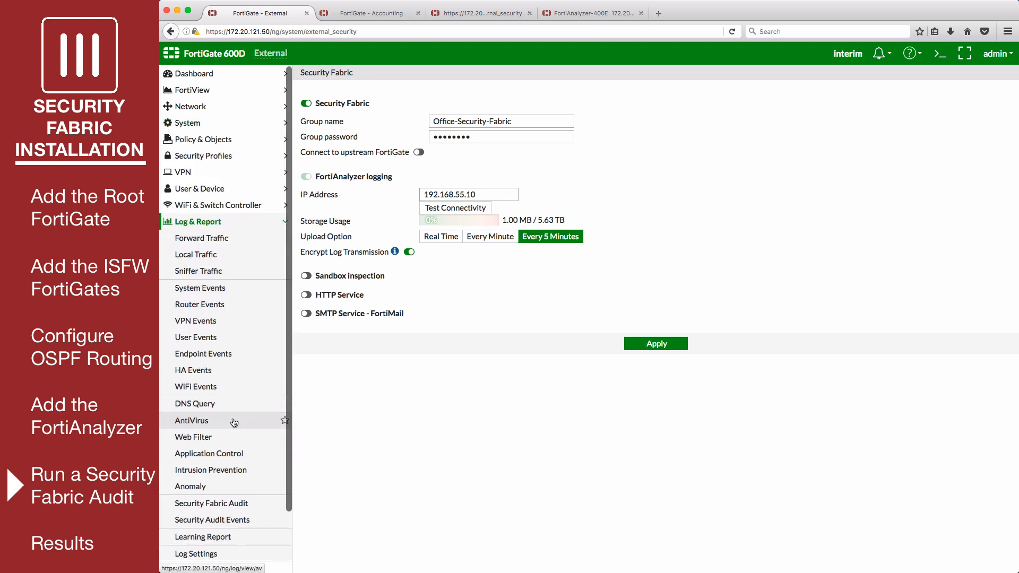
- Run the Security Fabric Audit on the three FortiGates and review the +140.5 results with 15 failed checks
left_click(266, 509)
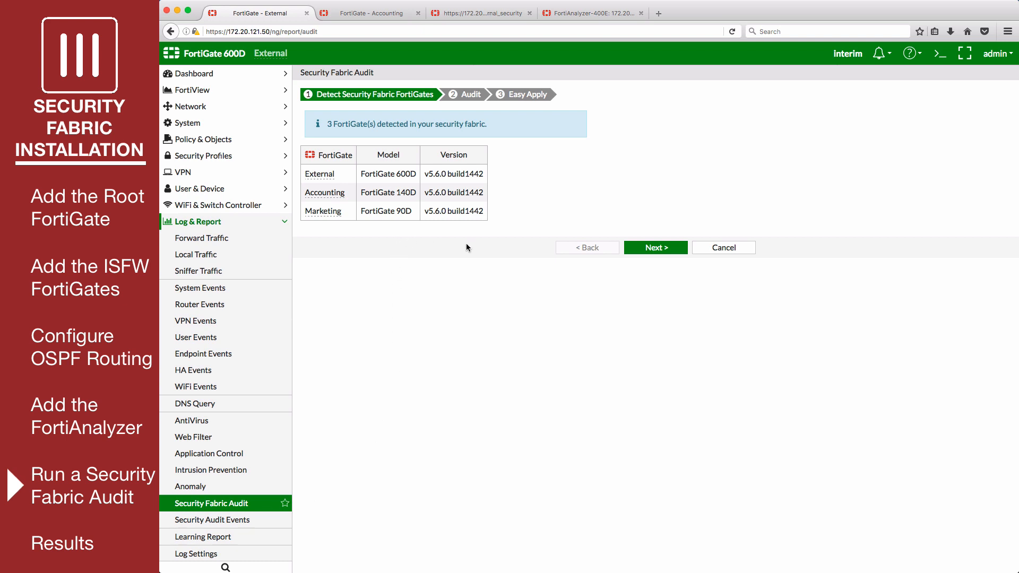
left_click(641, 250)
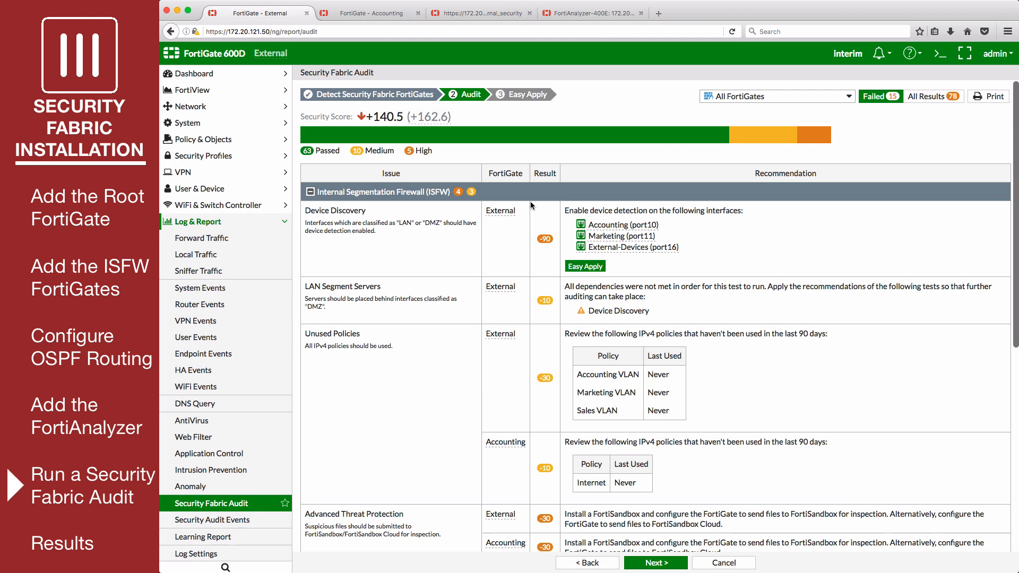
scroll(530, 205, "down", 3)
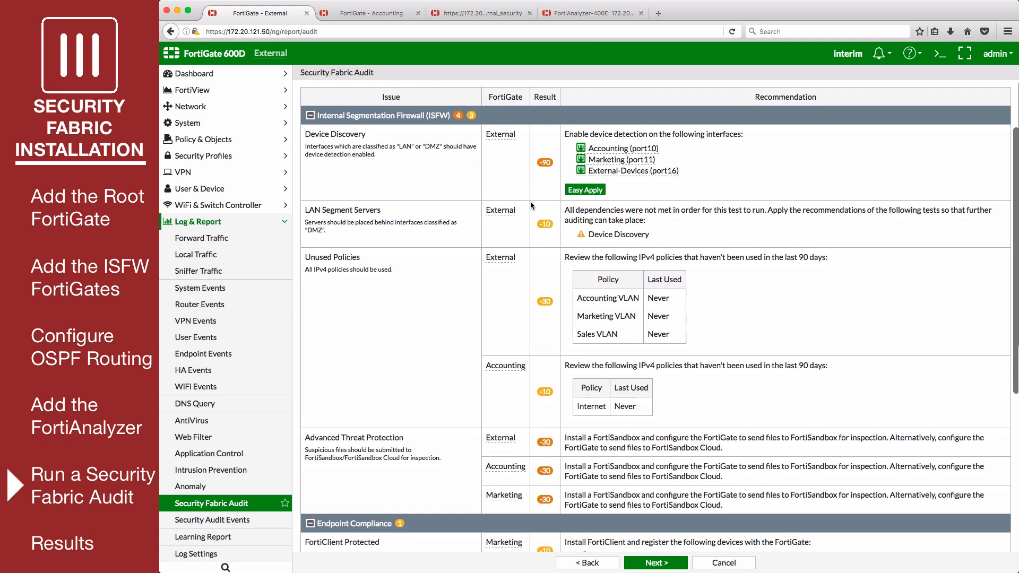
scroll(530, 205, "down", 4)
scroll(530, 205, "down", 4)
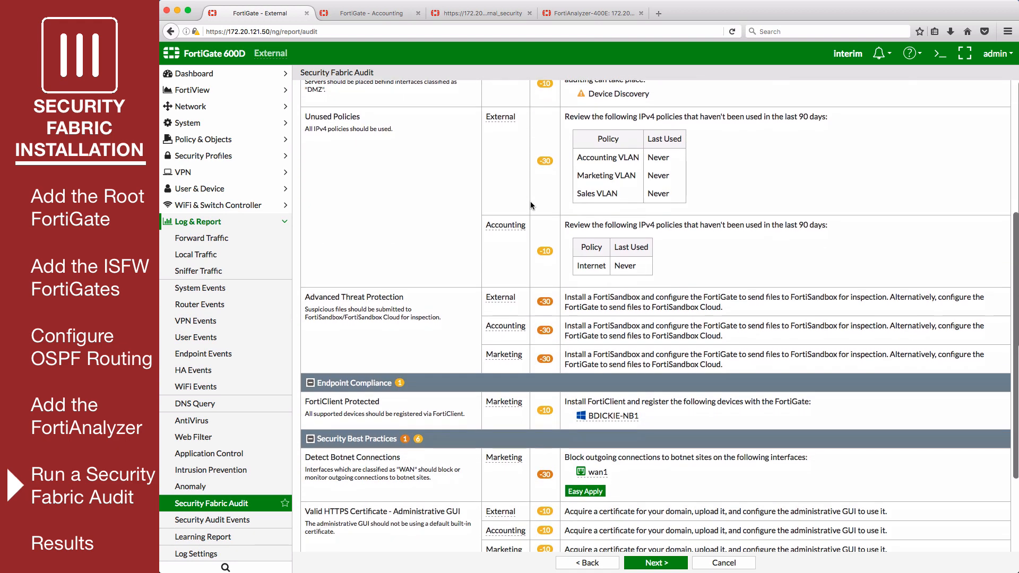
scroll(530, 205, "down", 2)
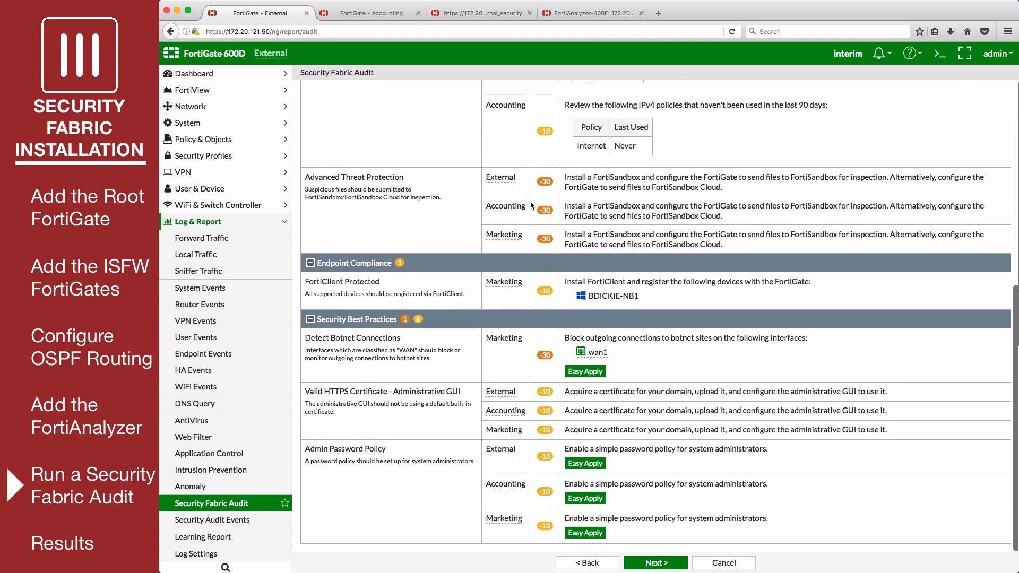
scroll(530, 205, "up", 10)
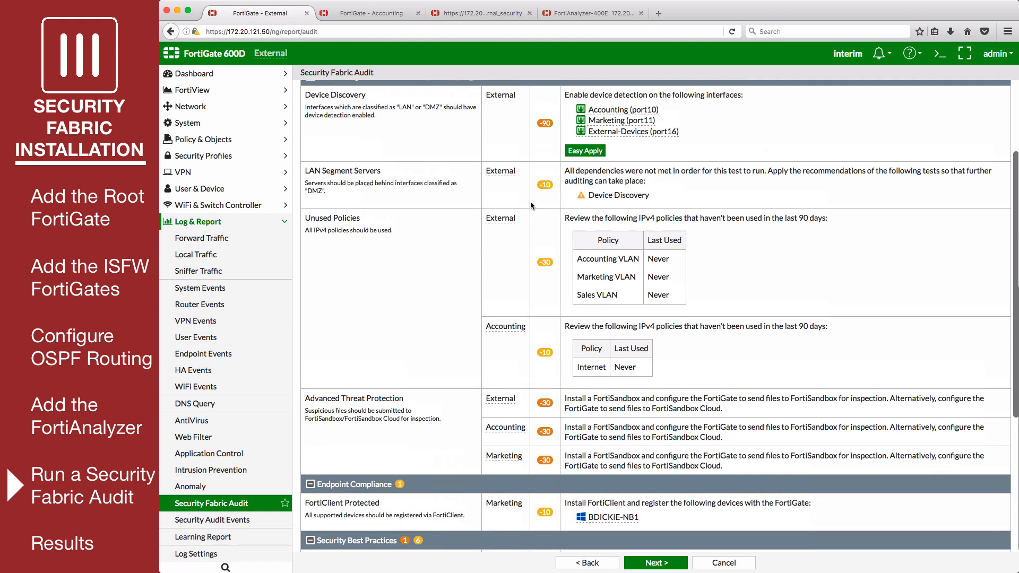
scroll(531, 205, "up", 2)
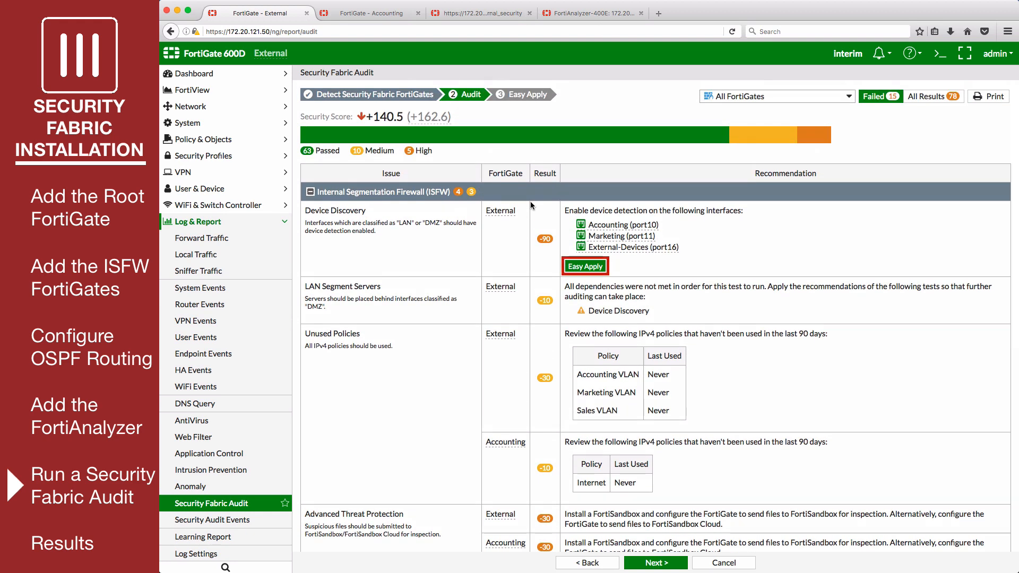
- Easy-apply the Device Discovery and Detect Botnet Connections recommendations, saving the configuration backup file
left_click(674, 566)
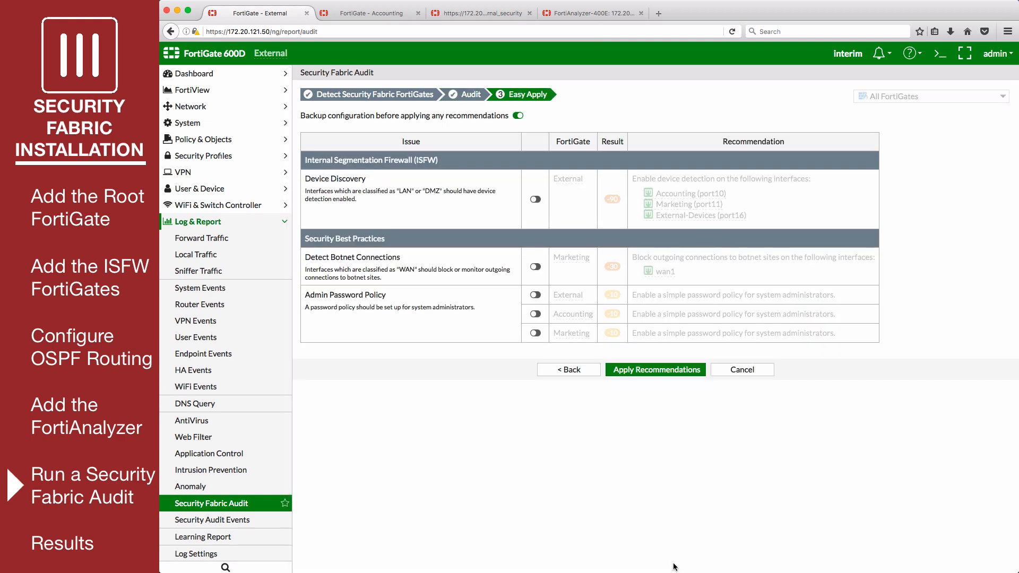
left_click(535, 201)
left_click(536, 268)
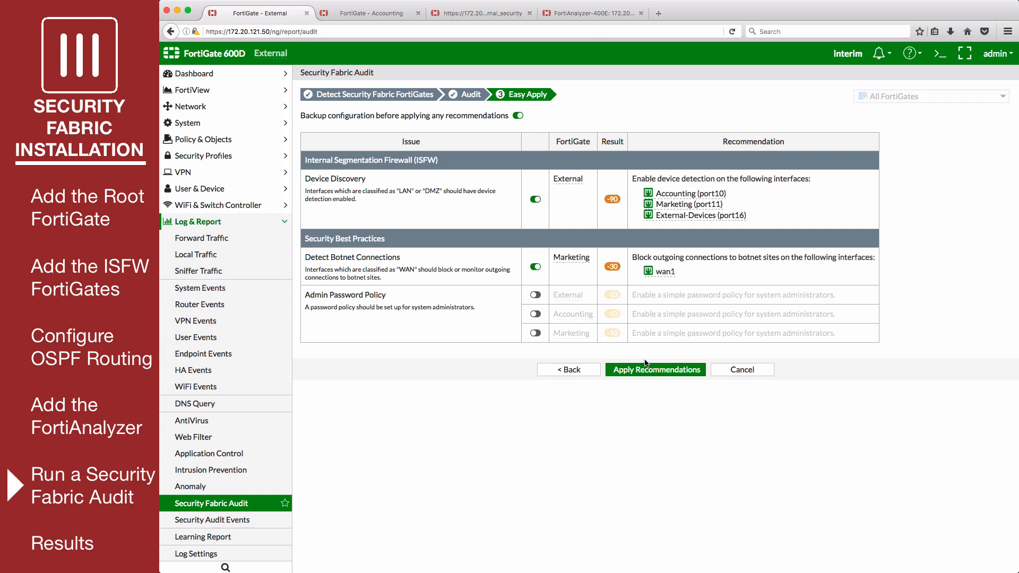
left_click(671, 370)
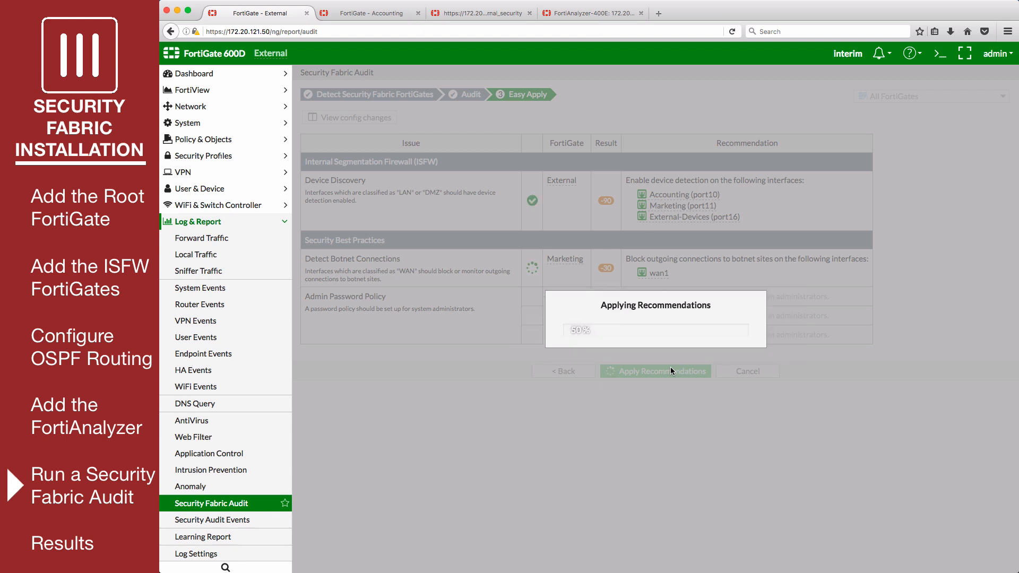
left_click(515, 301)
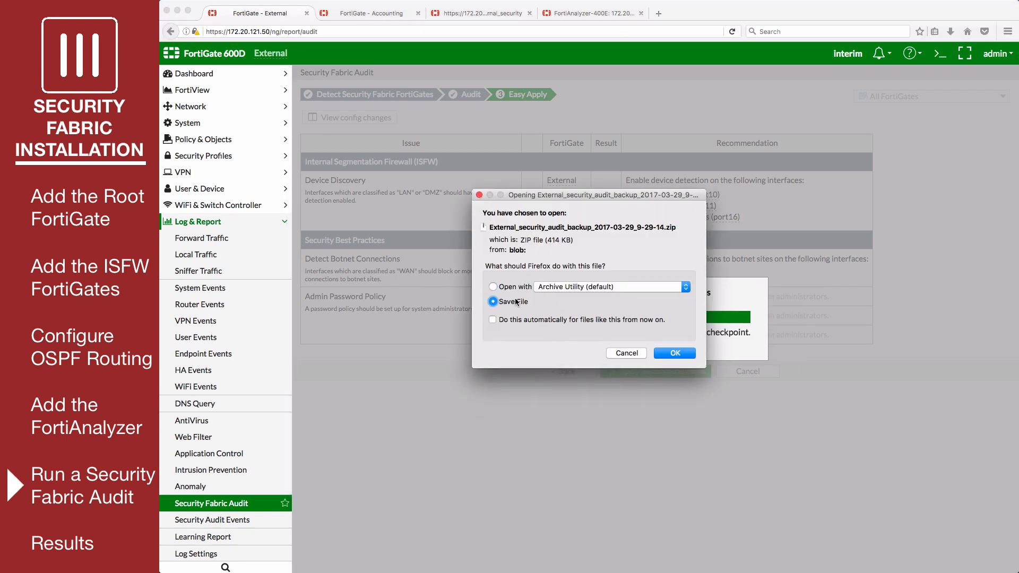
left_click(674, 353)
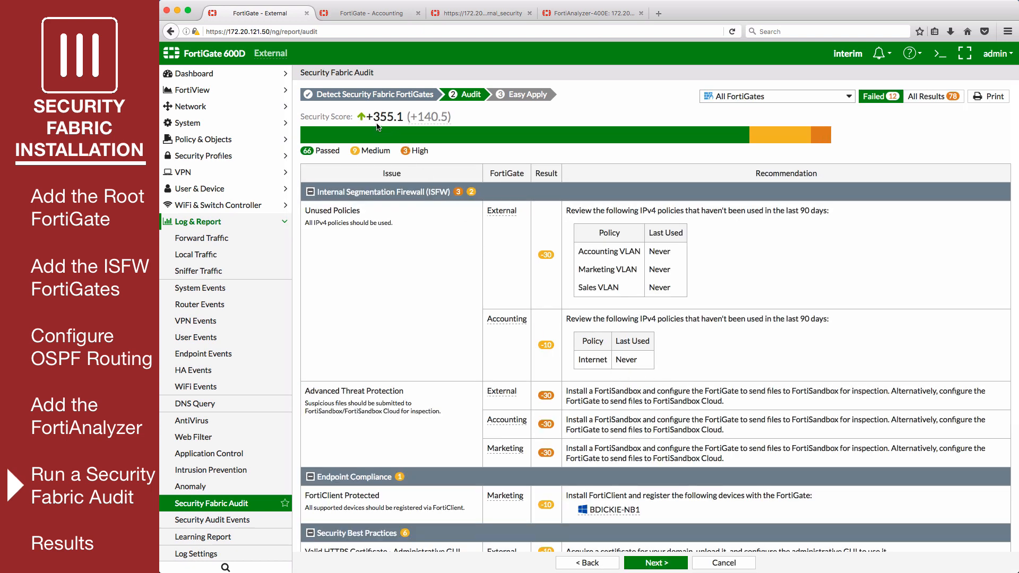
- Show the audit's first step listing three detected FortiGates on v5.6.0 build1442
mouse_move(435, 117)
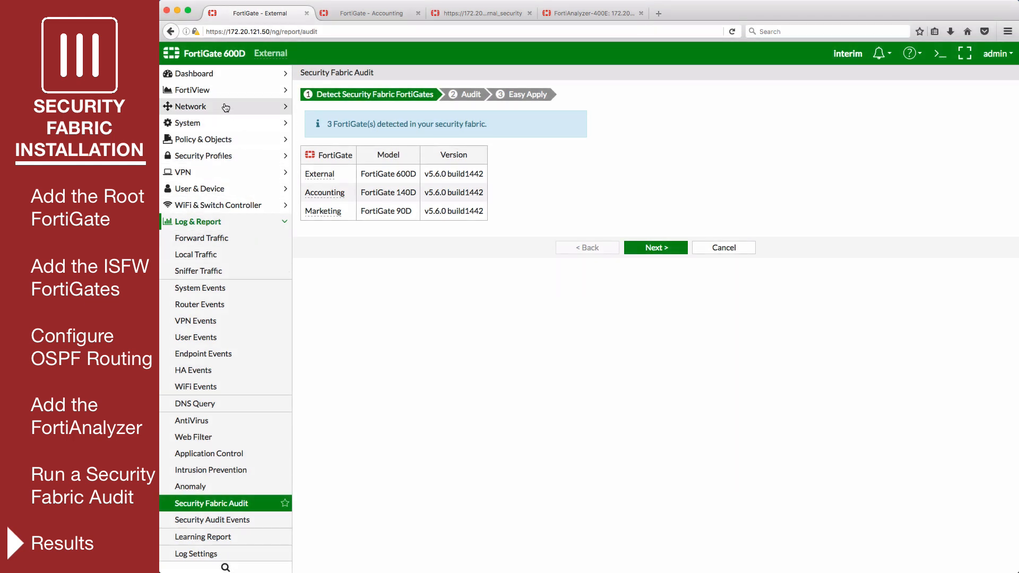
- Check the +355.1 score on Dashboard Main, then view External's links in FortiView Physical Topology
left_click(219, 73)
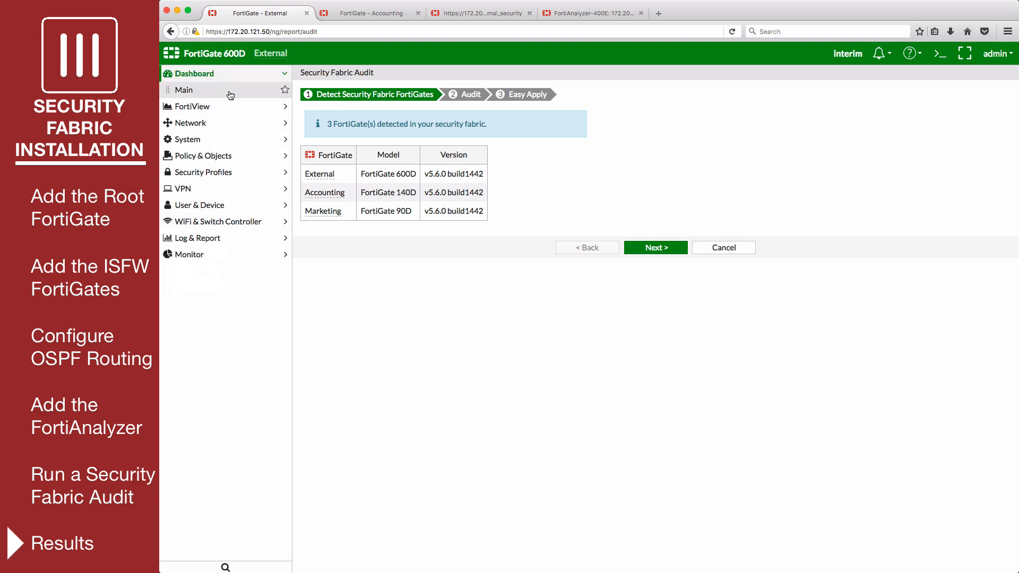
left_click(237, 97)
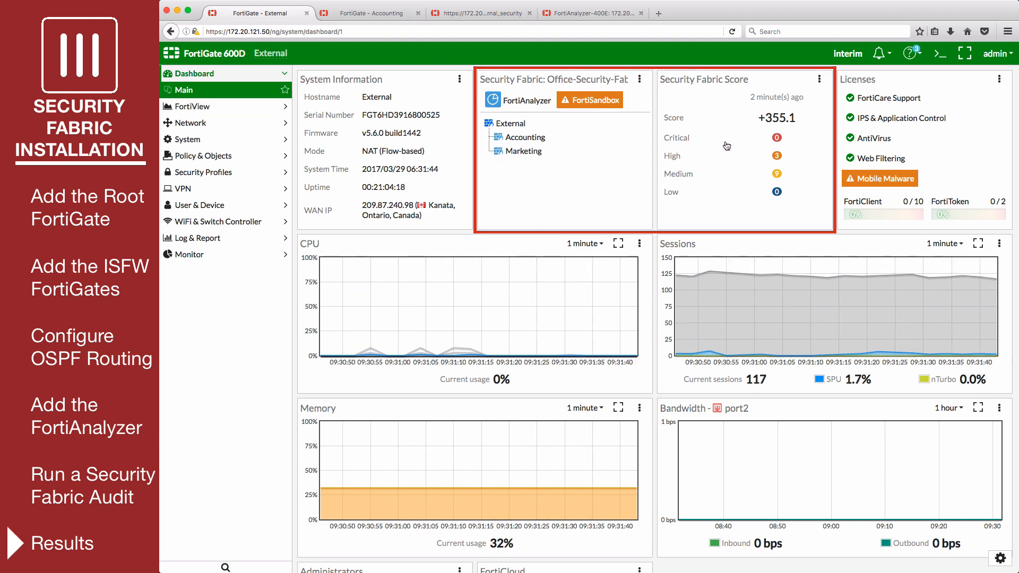
left_click(234, 108)
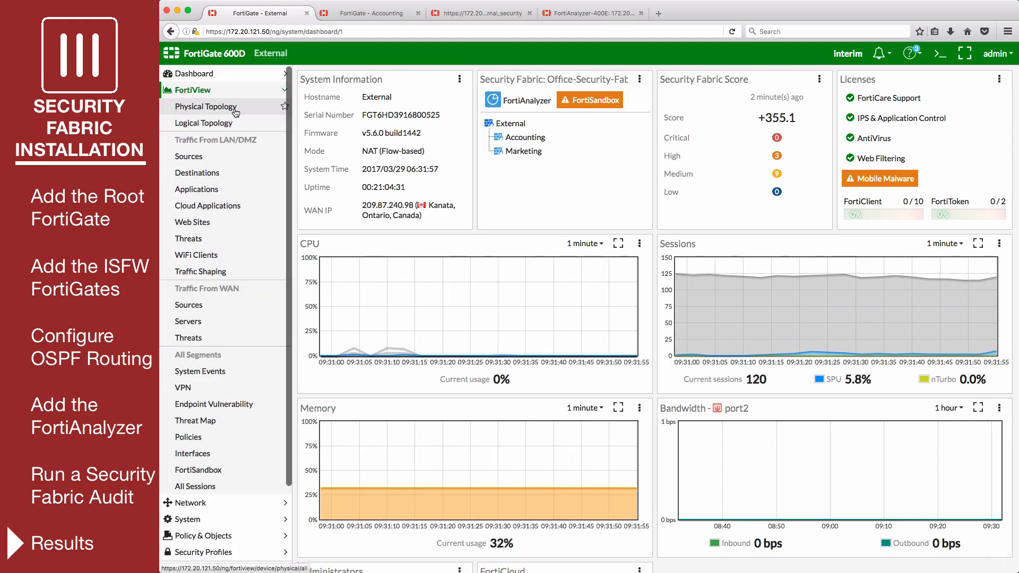
left_click(235, 110)
mouse_move(626, 202)
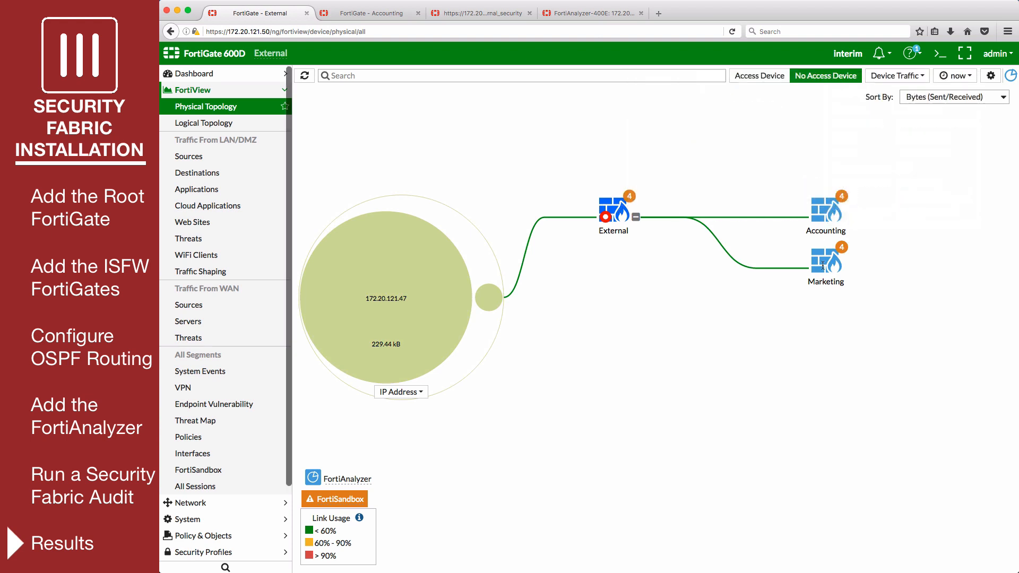
- Check Marketing's four audit recommendations, then show the Routing Monitor with routes 10.10.10.0/24 and 10.10.200.0/24
mouse_move(822, 266)
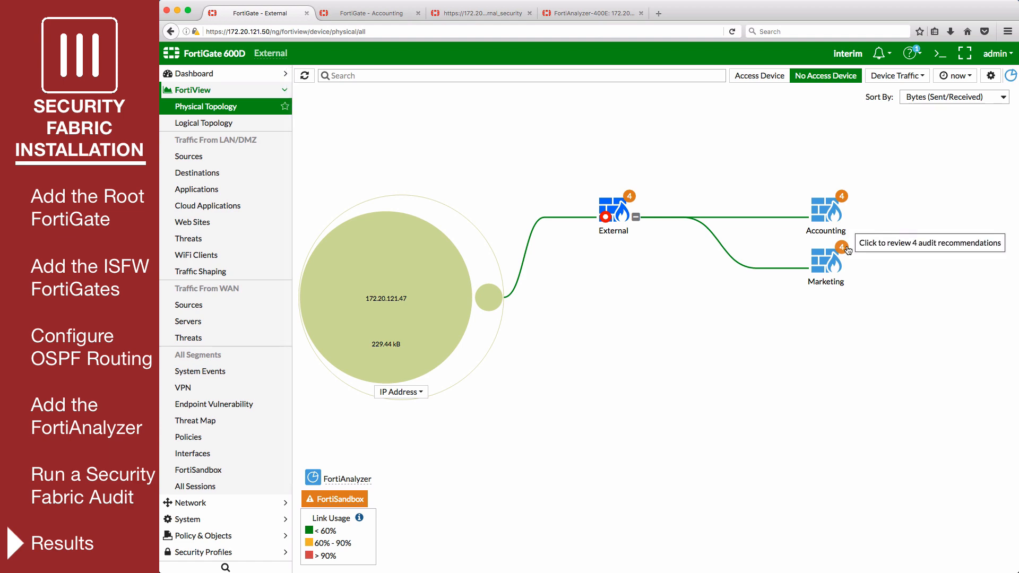
left_click(844, 247)
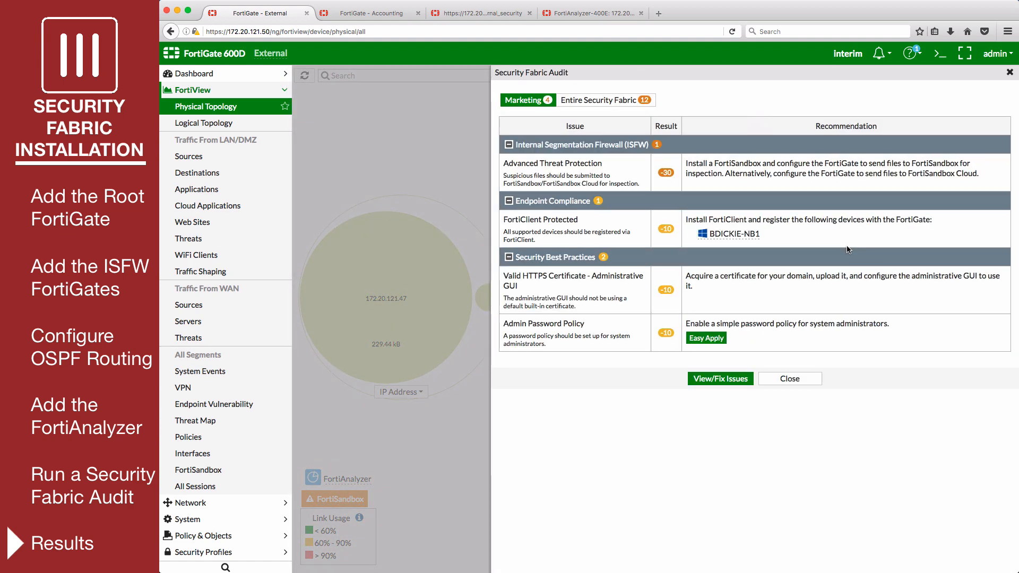
scroll(227, 552, "down", 5)
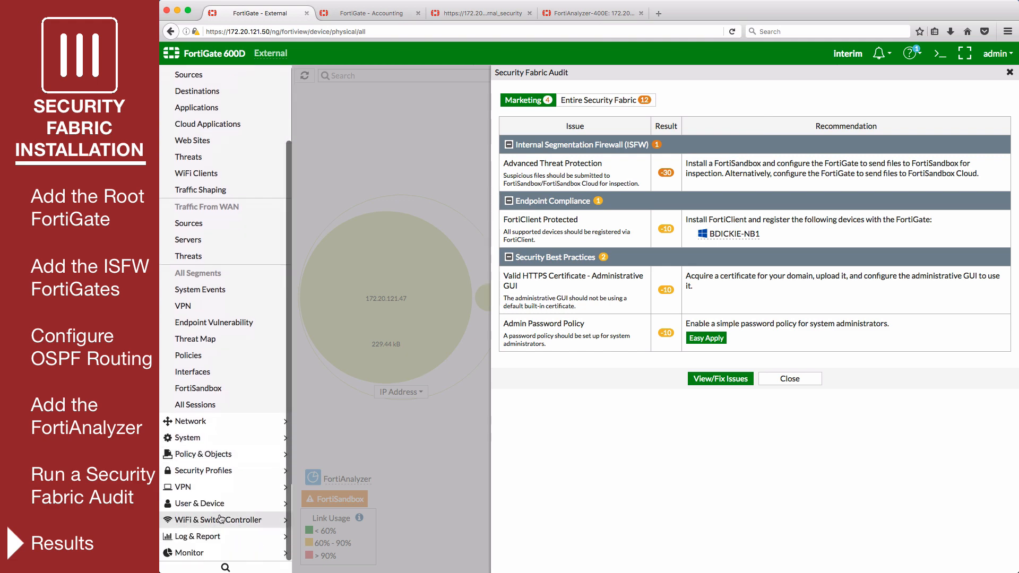
left_click(225, 555)
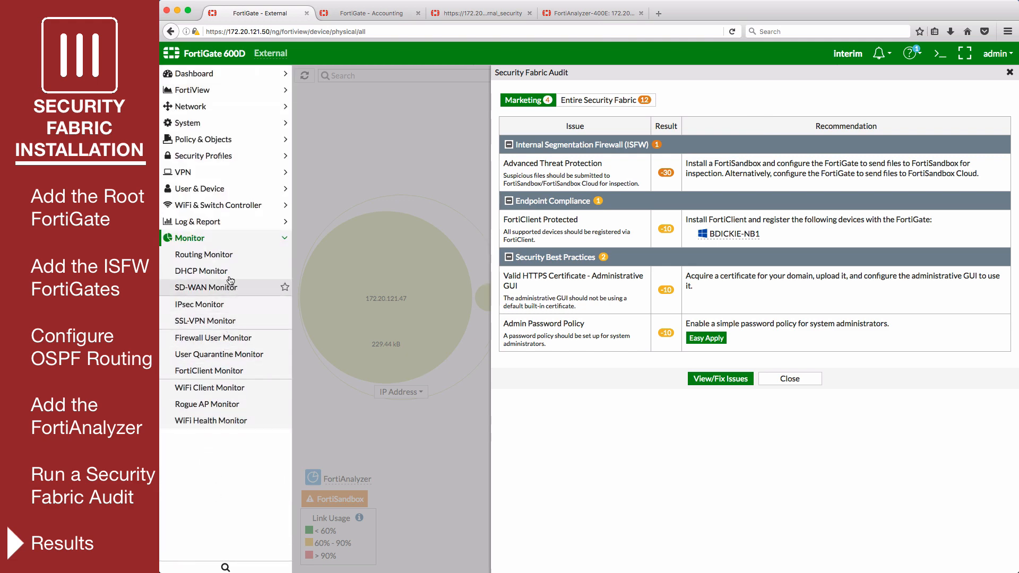
left_click(231, 255)
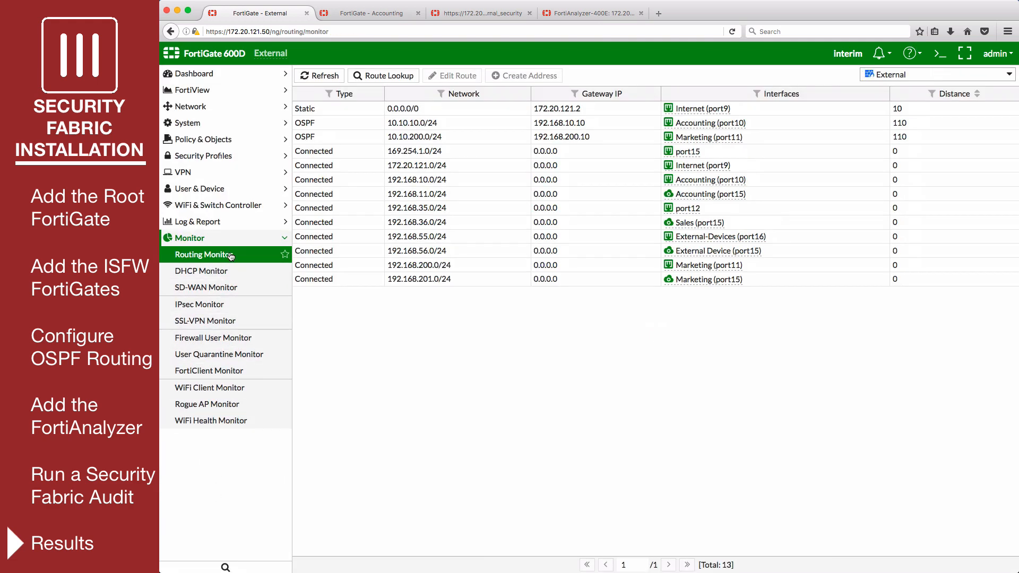